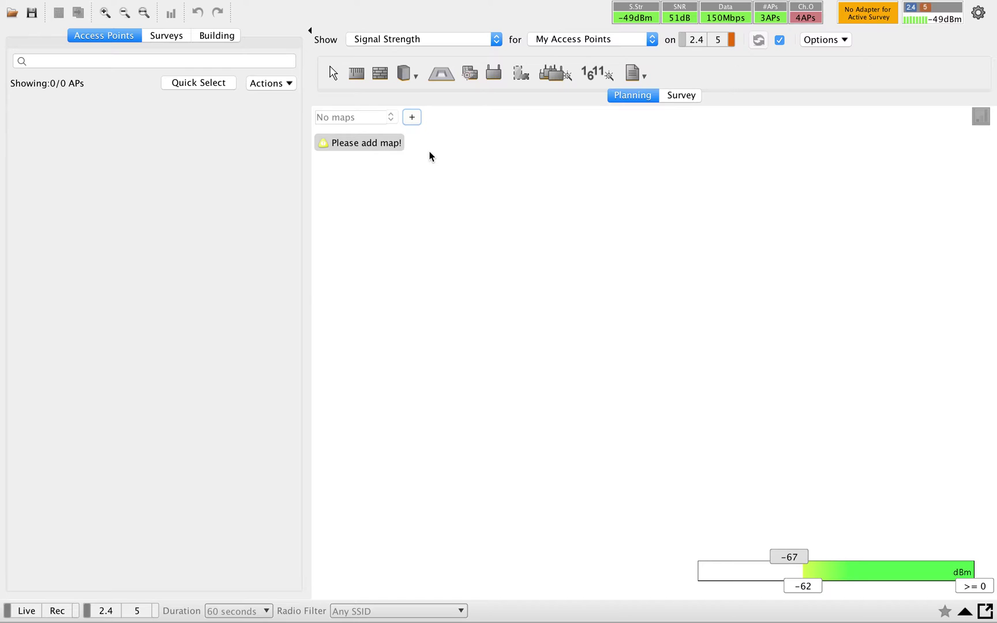
- Start adding a new map and pick office.dwg from the Ekahau Training folder
left_click(411, 116)
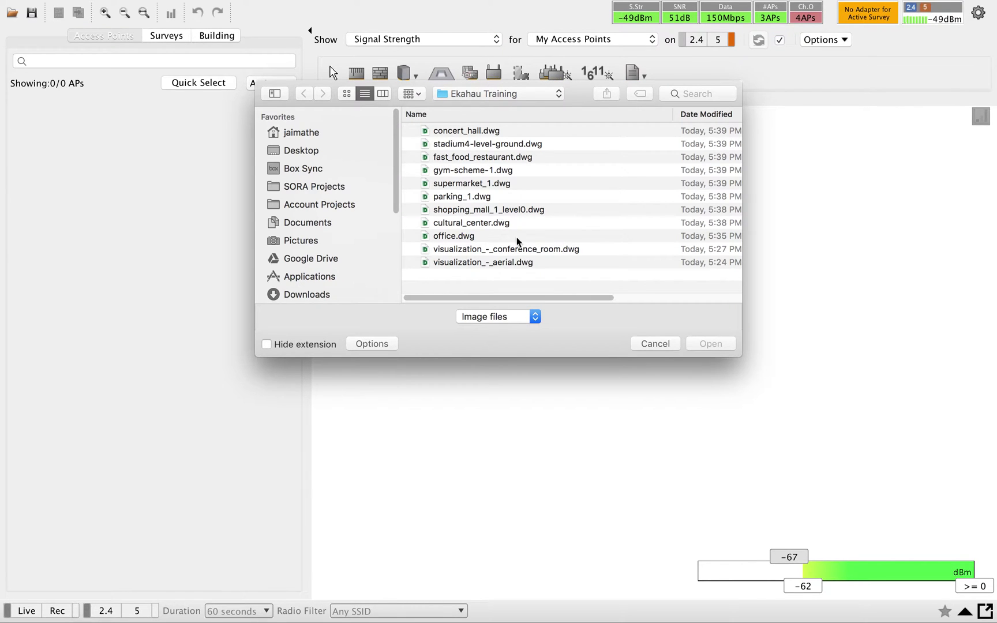
left_click(489, 237)
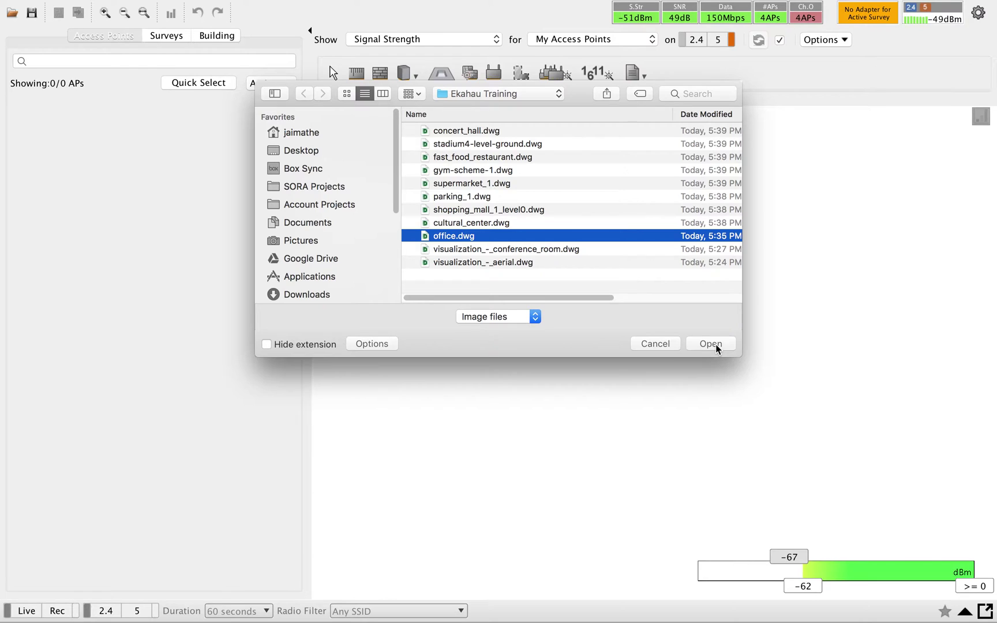
- Load office.dwg as the new map
left_click(716, 343)
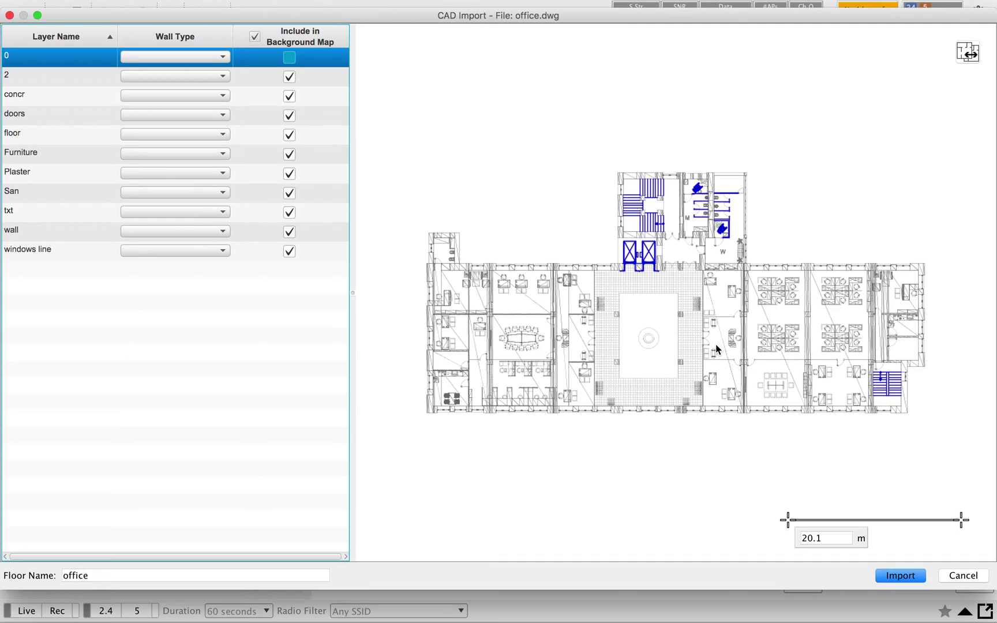
- List the other layouts available in office.dwg for CAD import
left_click(971, 55)
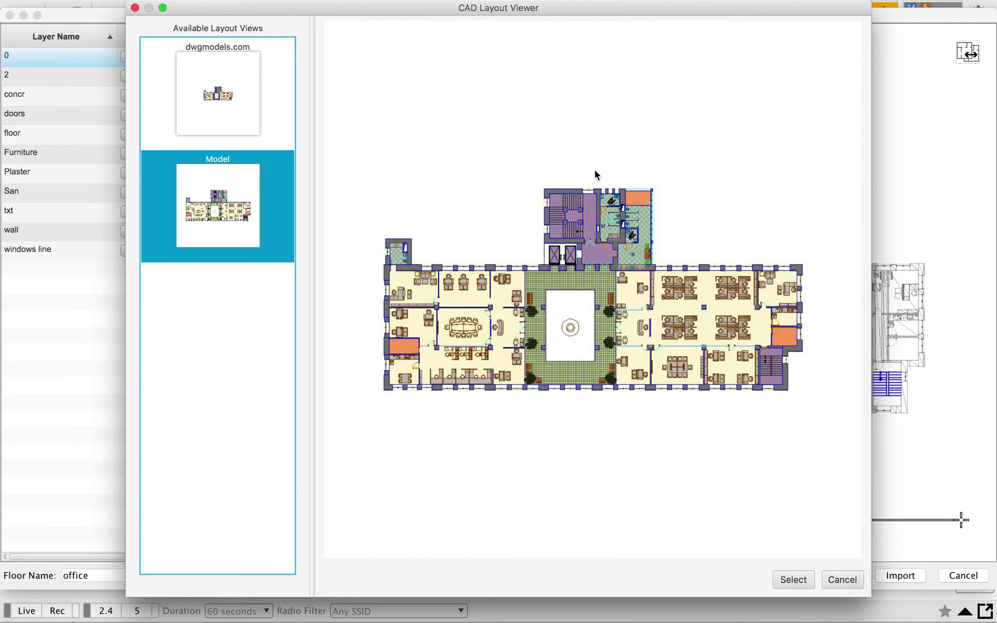
- Choose the Model layout of office.dwg for the CAD import
left_click(792, 579)
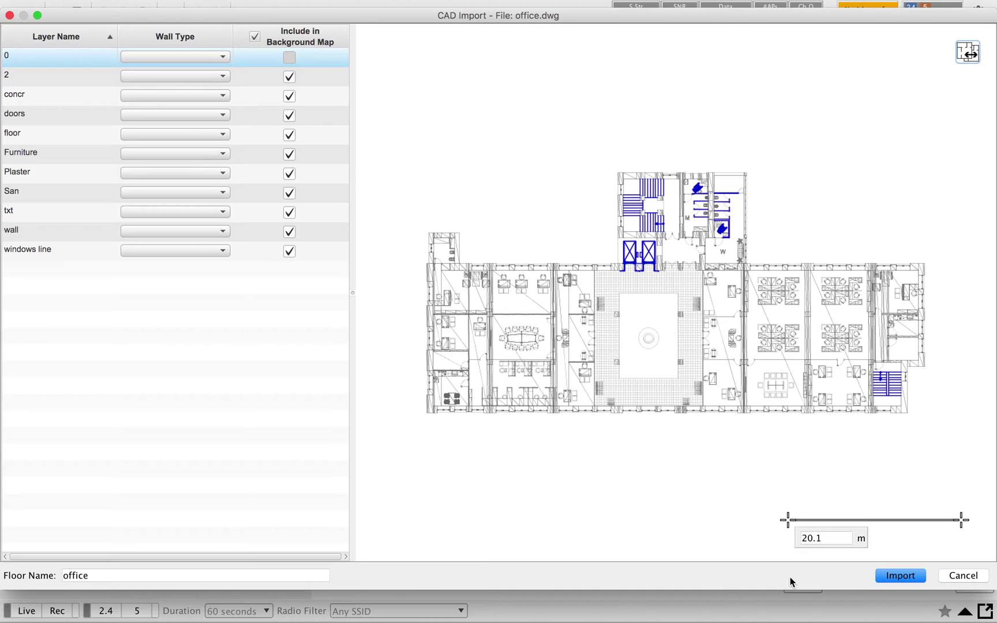
- Uncheck Include in Background Map for all layers at once
left_click(256, 38)
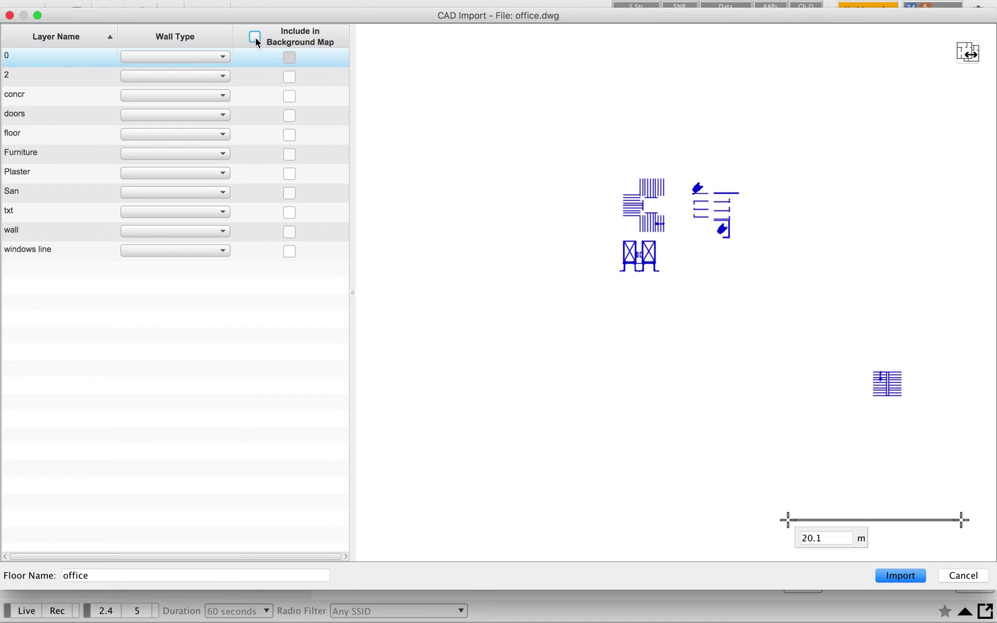
- Re-include all layers in the background map, then exclude layer 2
left_click(255, 37)
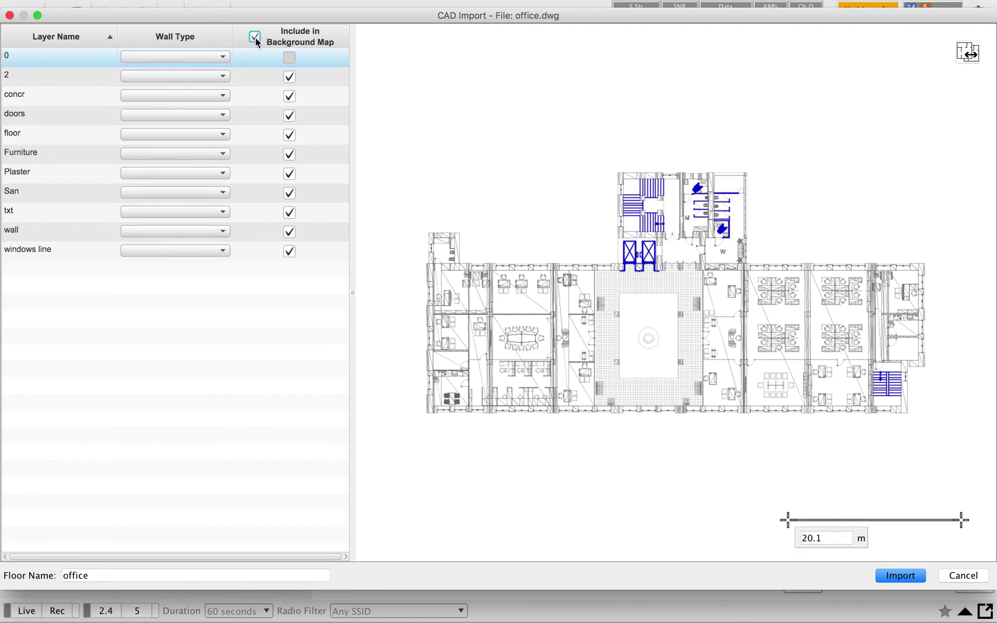
left_click(248, 75)
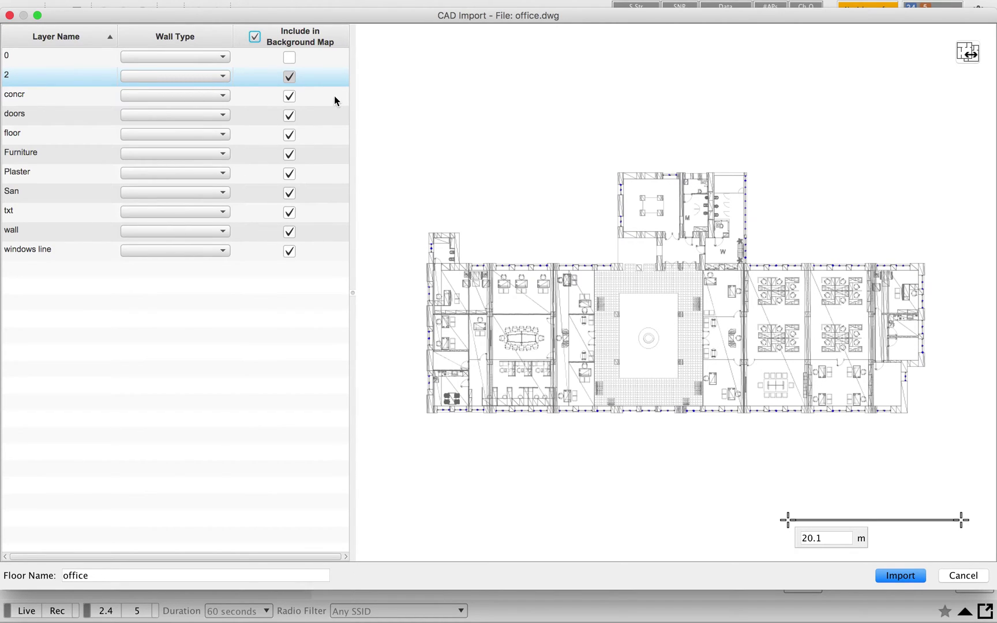
left_click(289, 77)
- Select the concr layer to view its lines in the preview
left_click(245, 100)
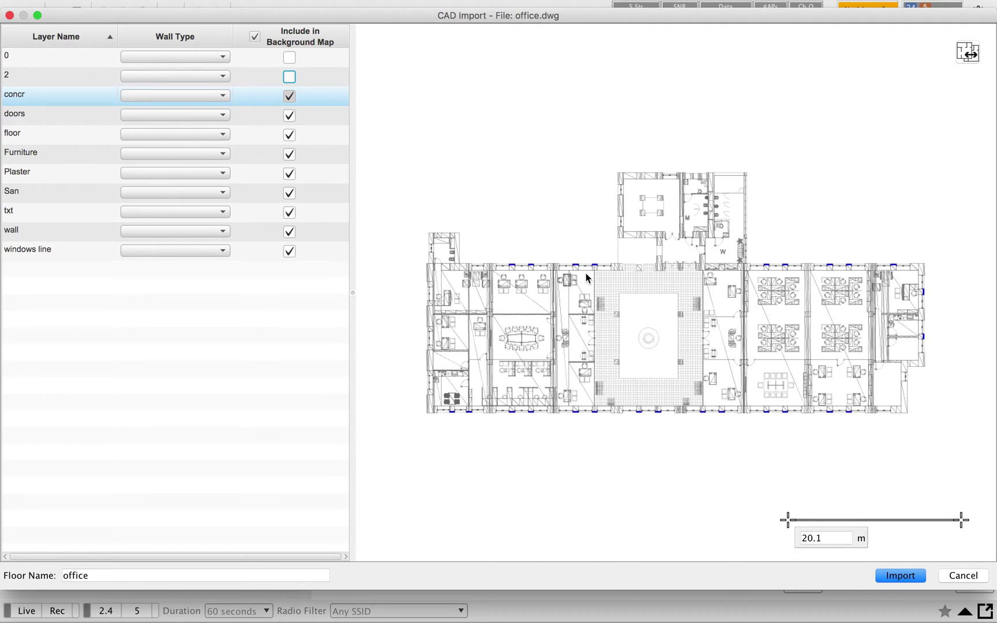
- Assign wall type Wall, Concrete (12.0dB) to the concr layer
scroll(585, 273, "up", 10)
scroll(586, 278, "up", 2)
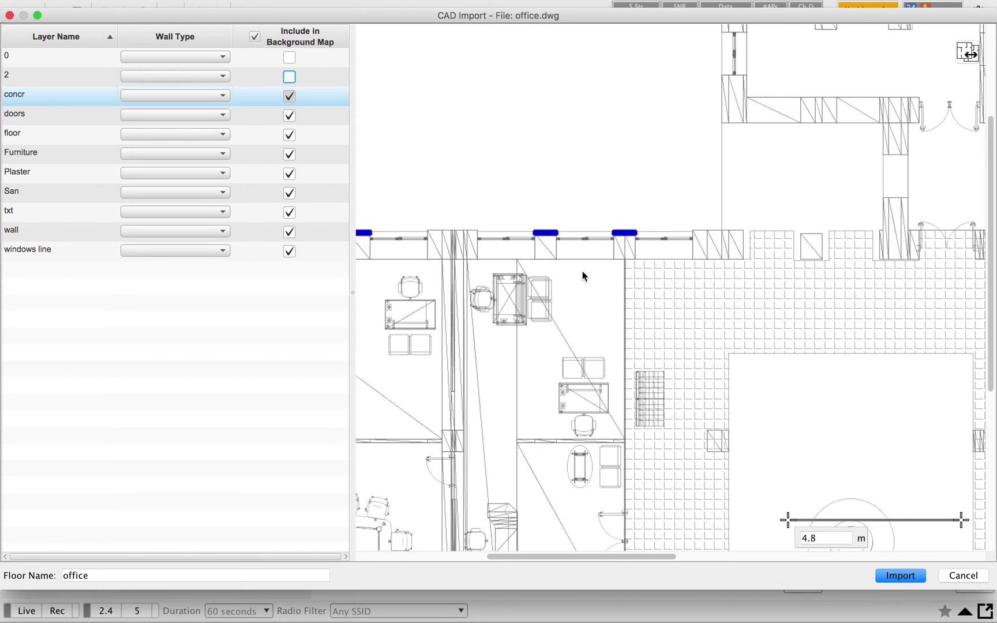
left_click(223, 96)
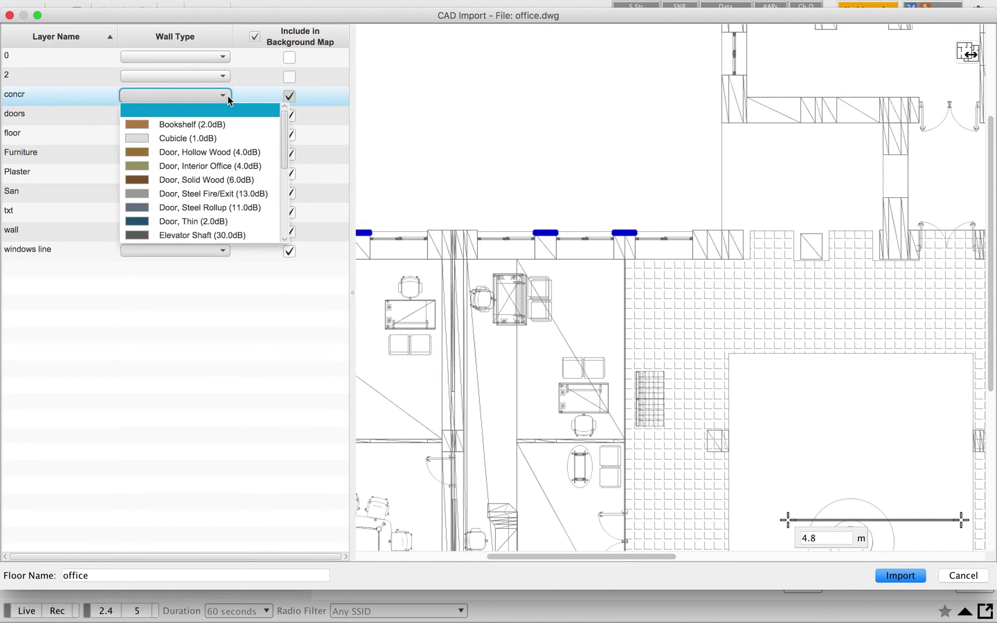
scroll(229, 210, "down", 5)
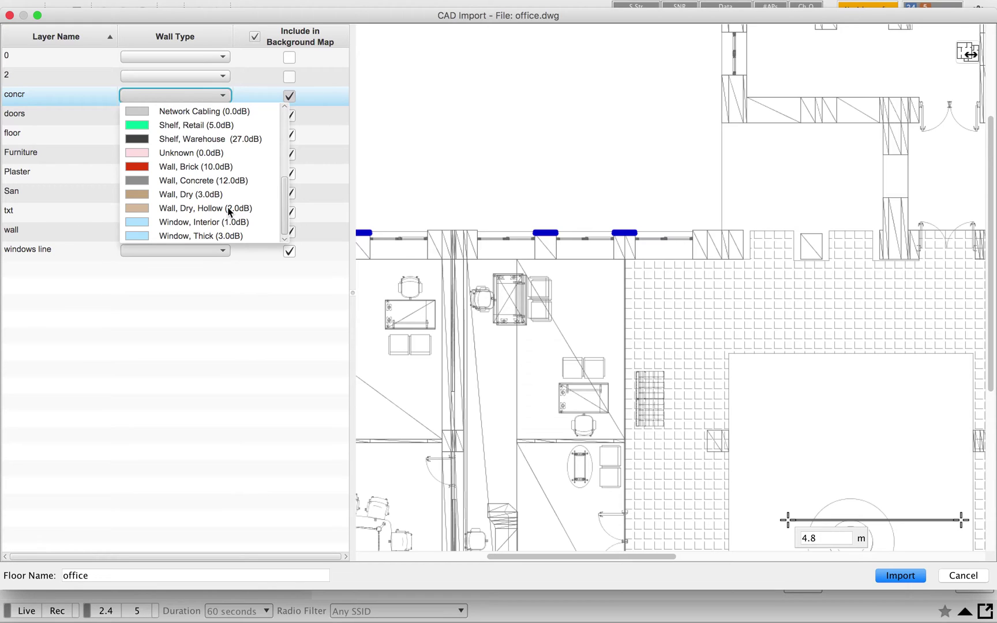
left_click(240, 182)
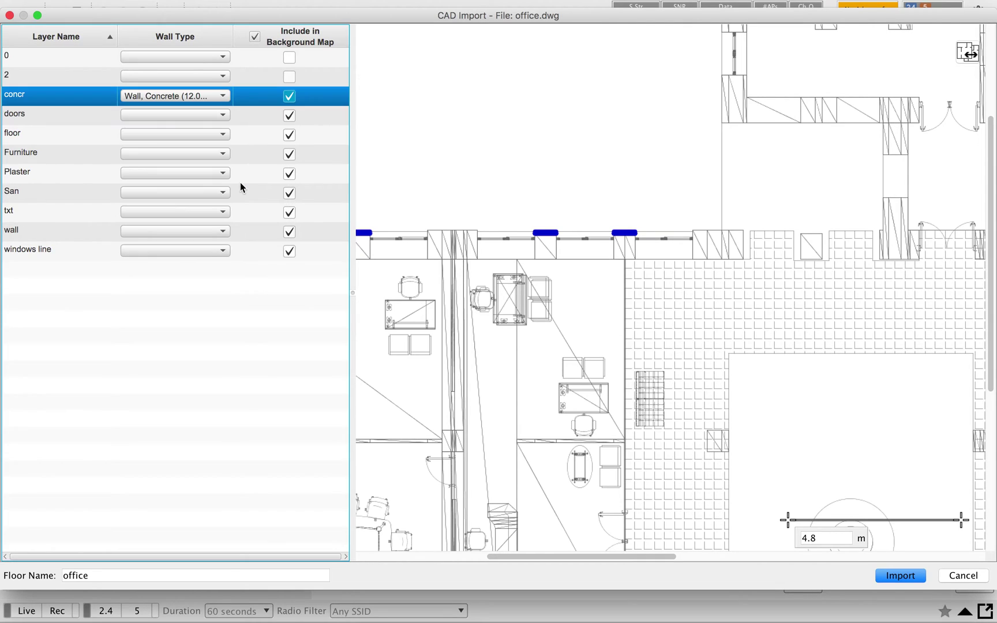
left_click(249, 116)
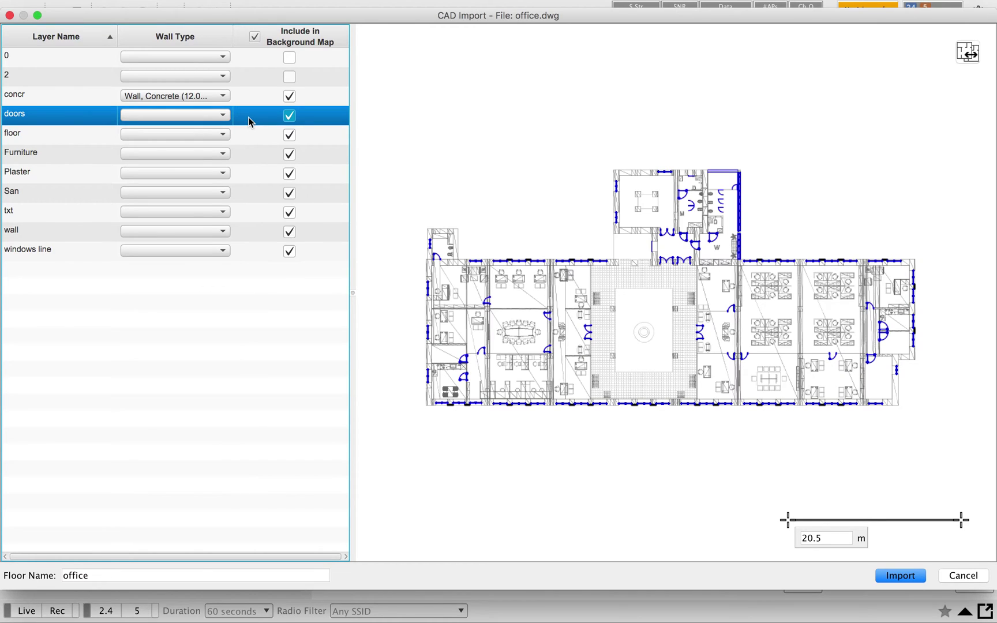
scroll(544, 295, "up", 5)
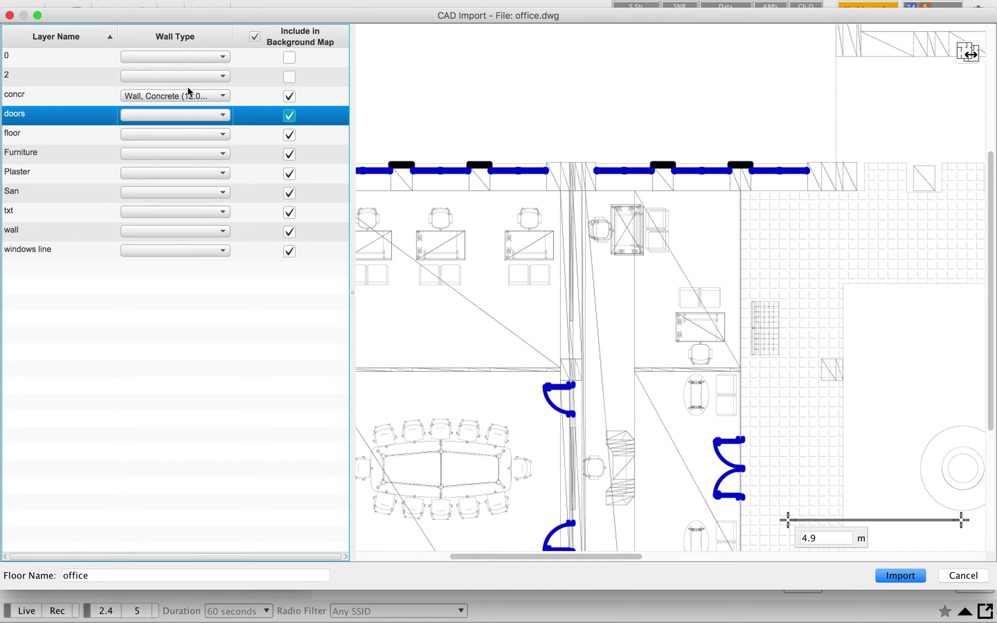
- Assign Door, Interior Office (4.0dB) as the doors layer's wall type
left_click(225, 118)
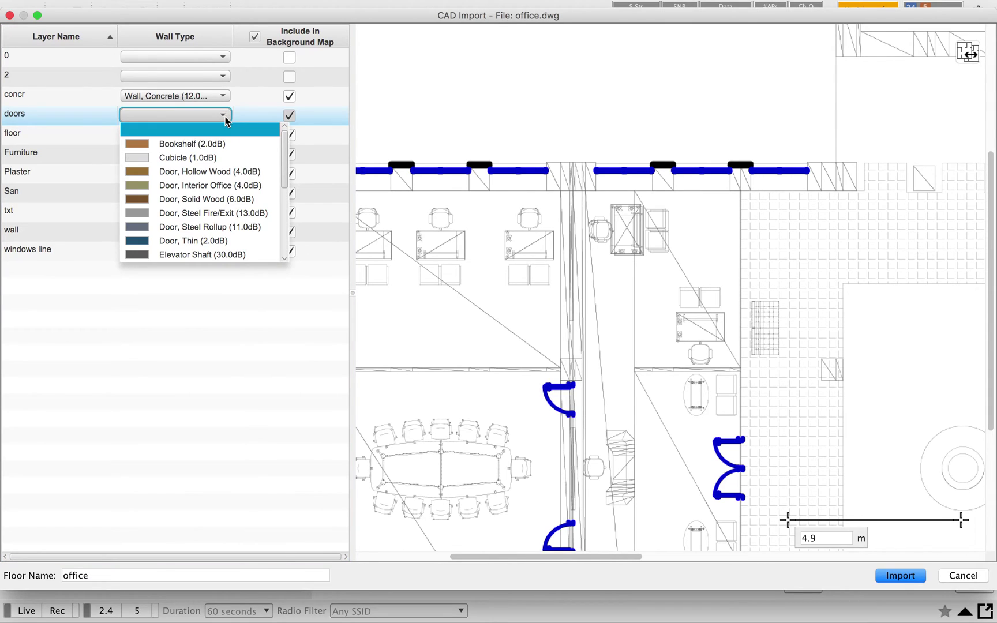
left_click(249, 192)
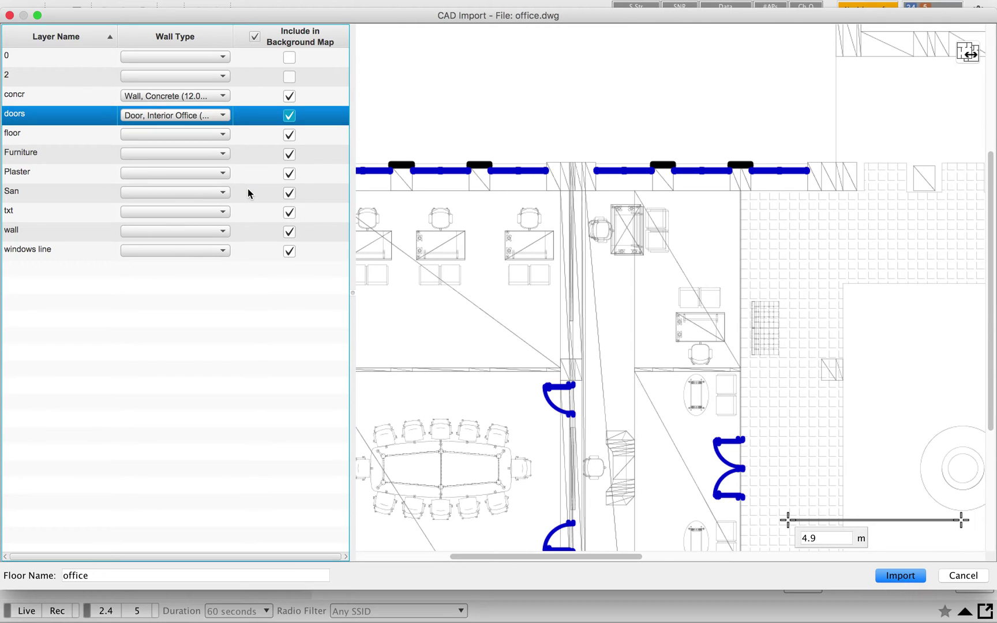
left_click(251, 131)
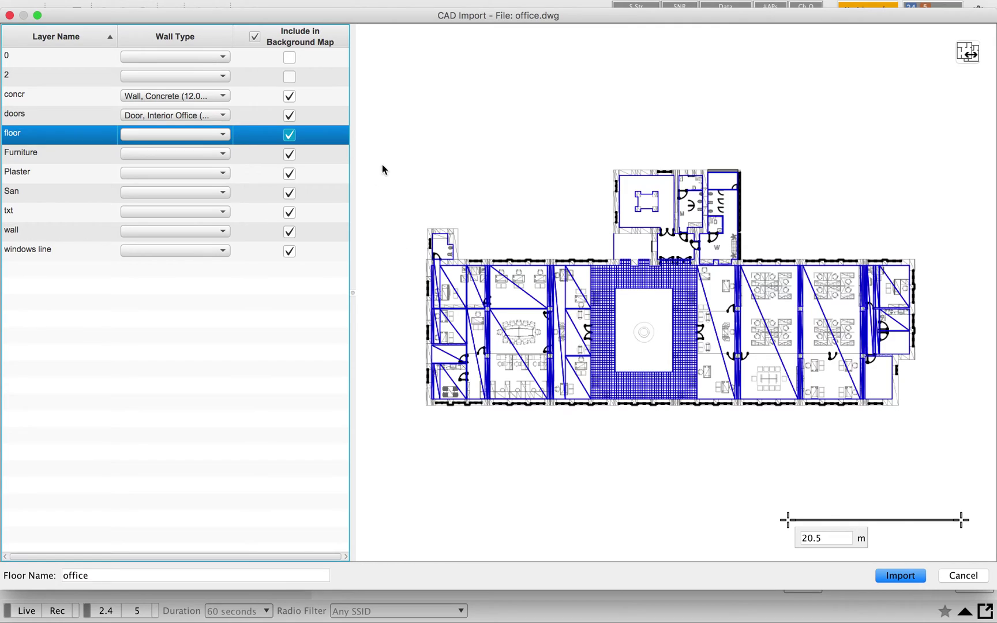
- Exclude the floor layer from the background map and select the Furniture layer
left_click(293, 136)
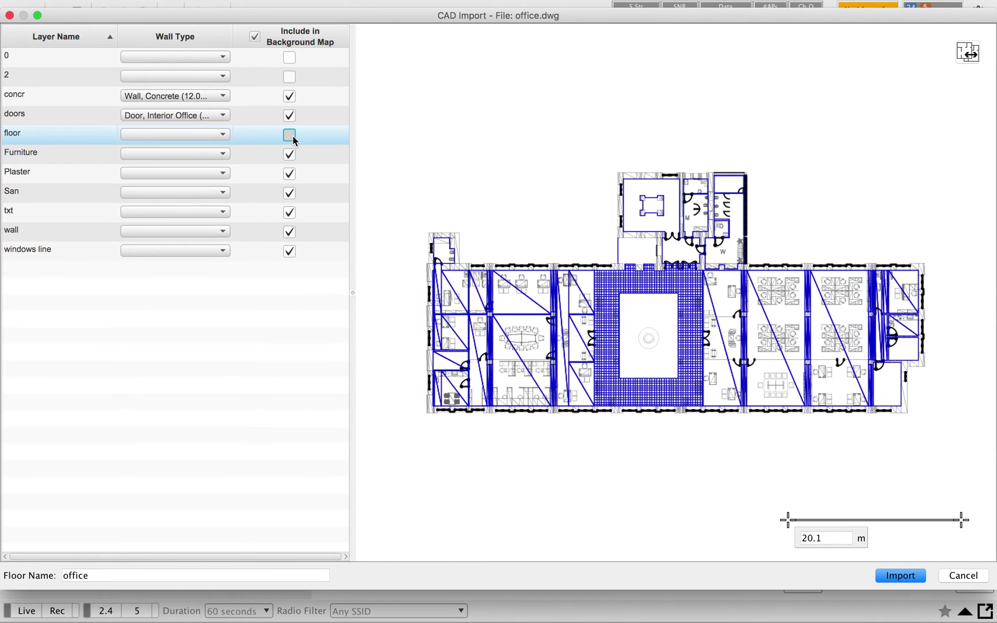
left_click(258, 159)
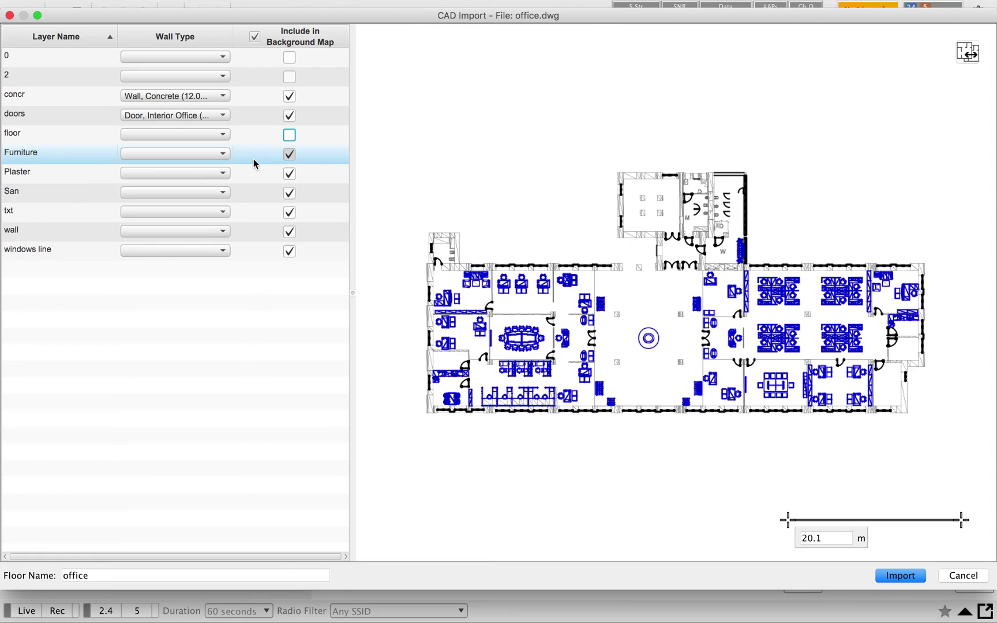
- Give the Furniture layer the Cubicle (1.0dB) wall type in the CAD Import dialog
left_click(224, 155)
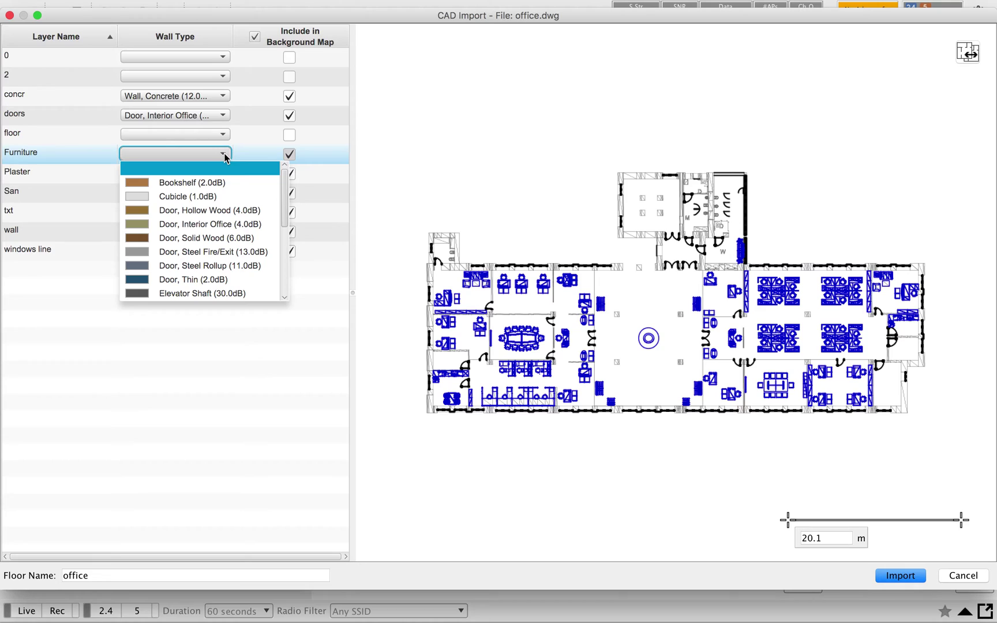
left_click(203, 196)
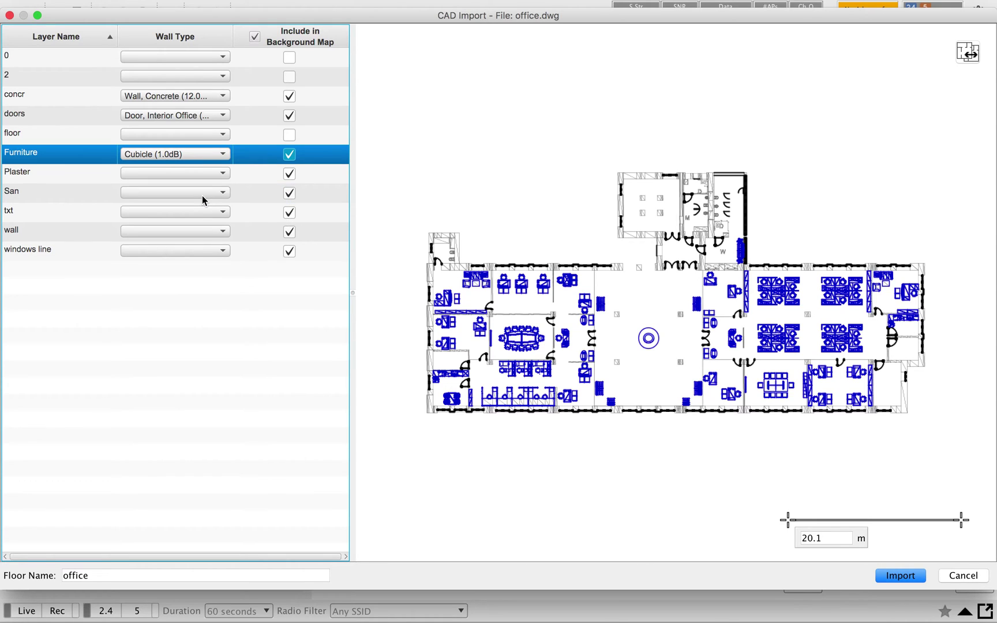
left_click(249, 173)
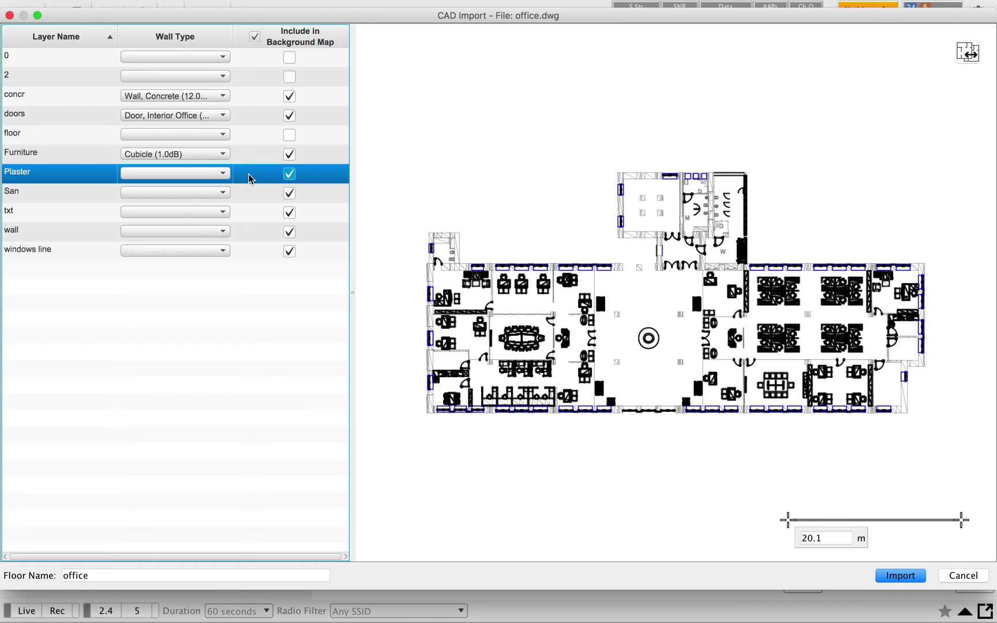
scroll(650, 279, "up", 5)
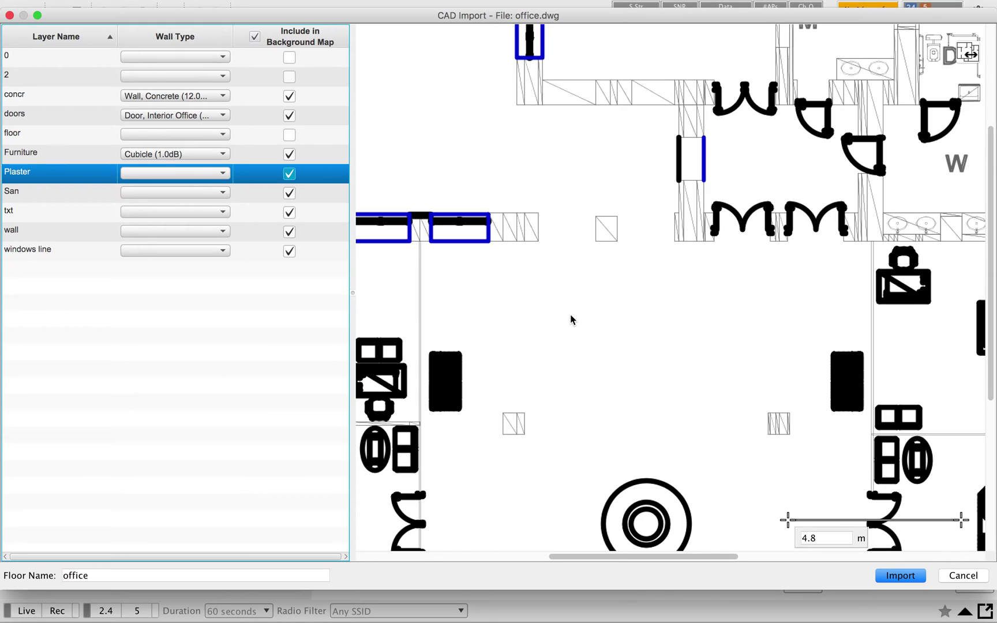
scroll(571, 320, "down", 5)
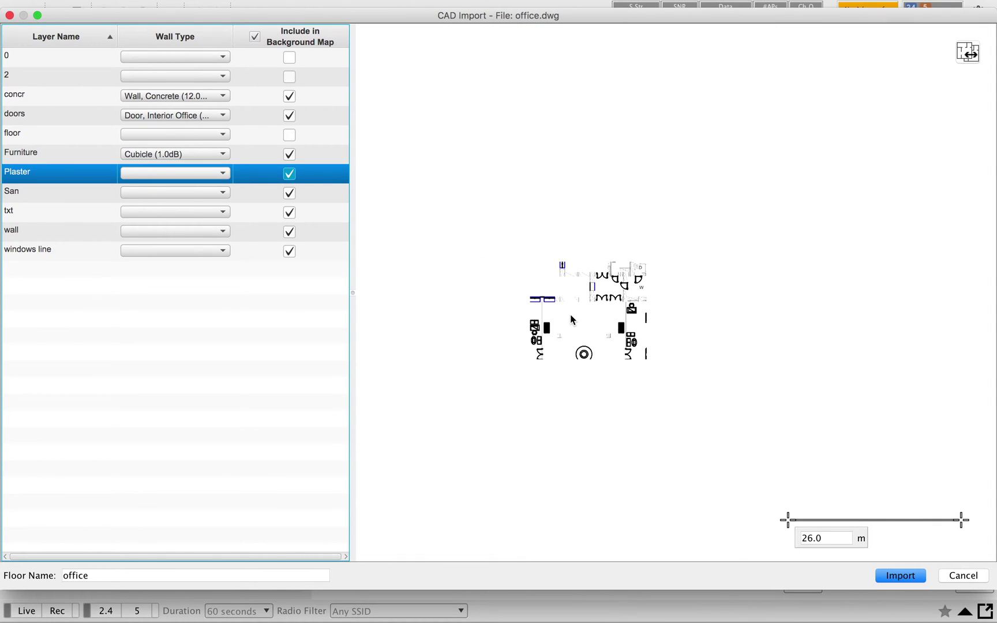
left_click(248, 197)
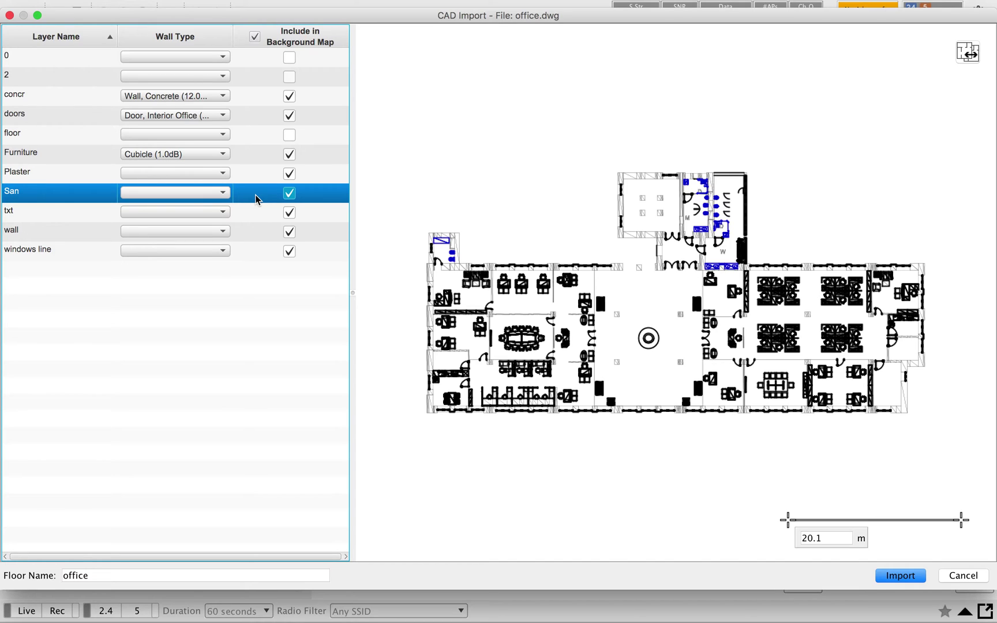
left_click(251, 212)
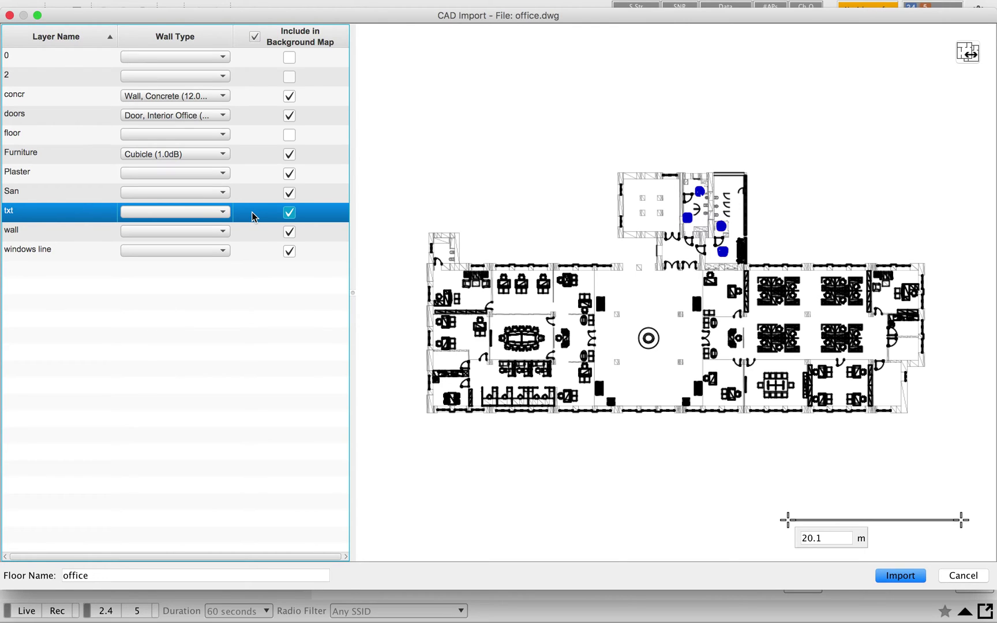
left_click(252, 235)
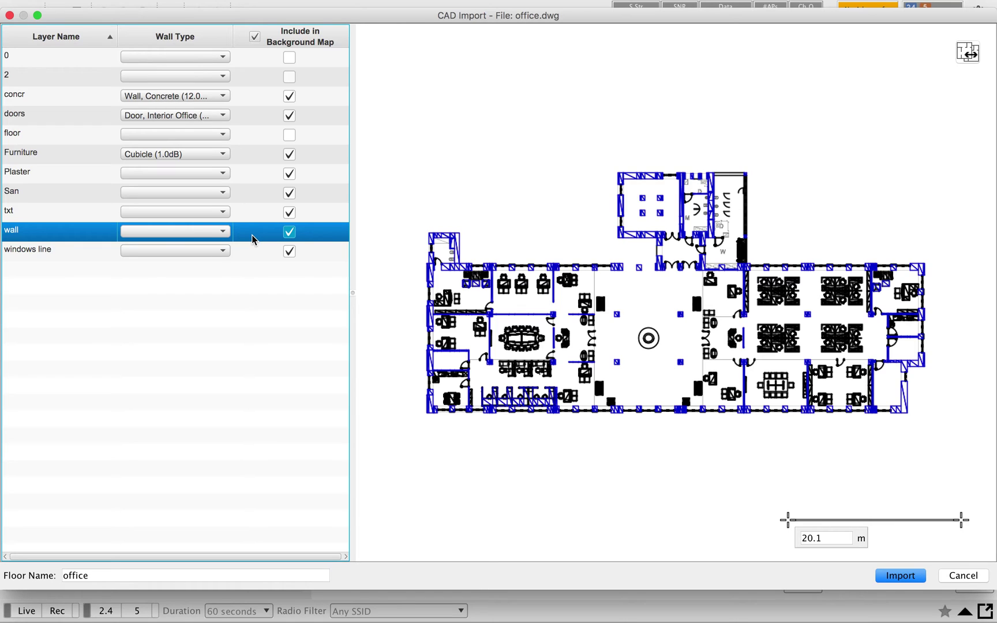
left_click(217, 234)
- Assign Wall, Brick (10.0dB) to the wall layer, then preview the windows line layer
scroll(215, 316, "down", 5)
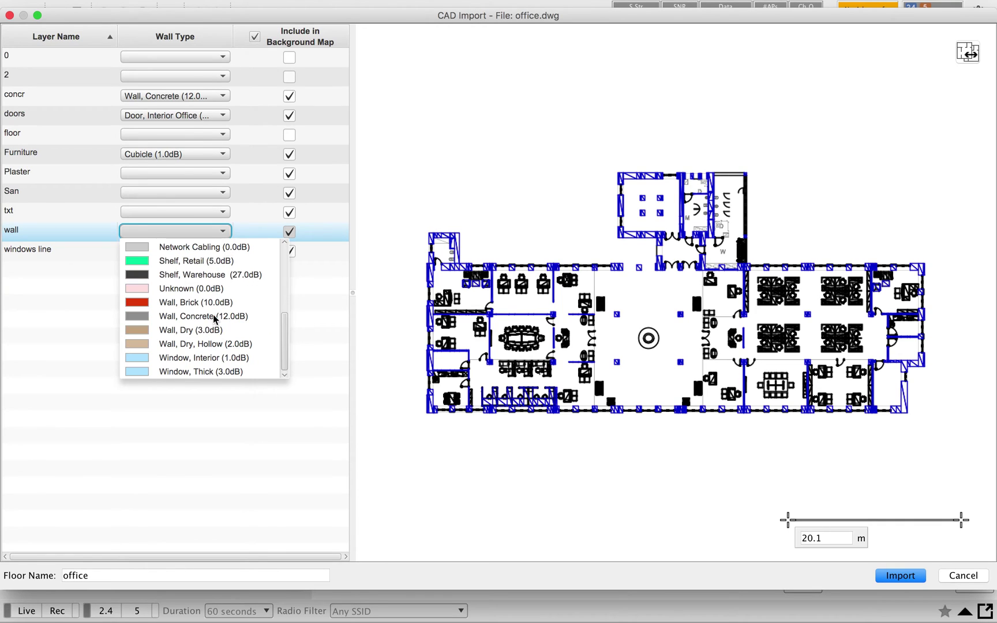
left_click(177, 305)
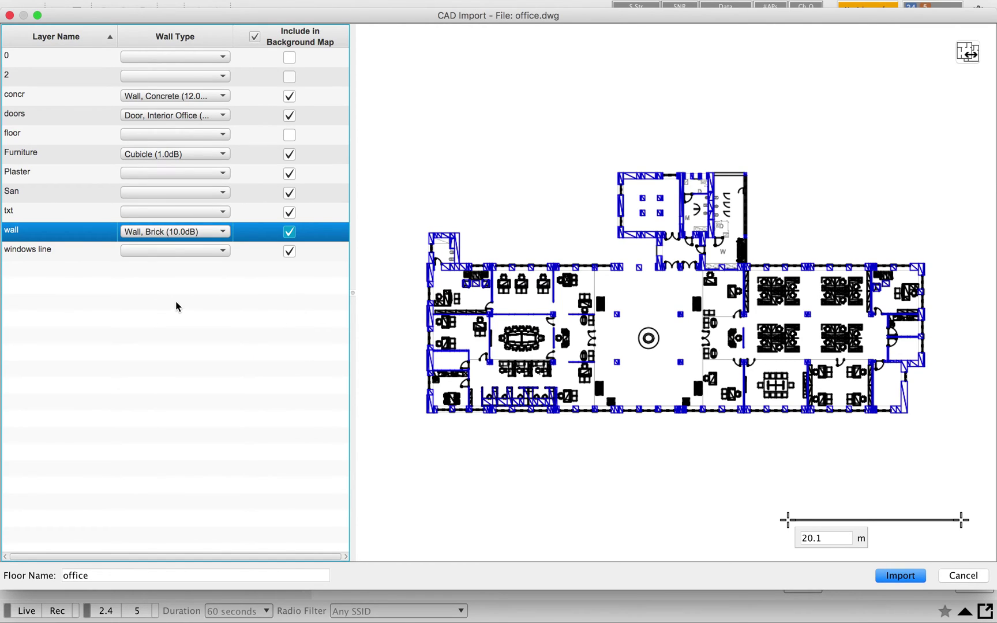
left_click(248, 247)
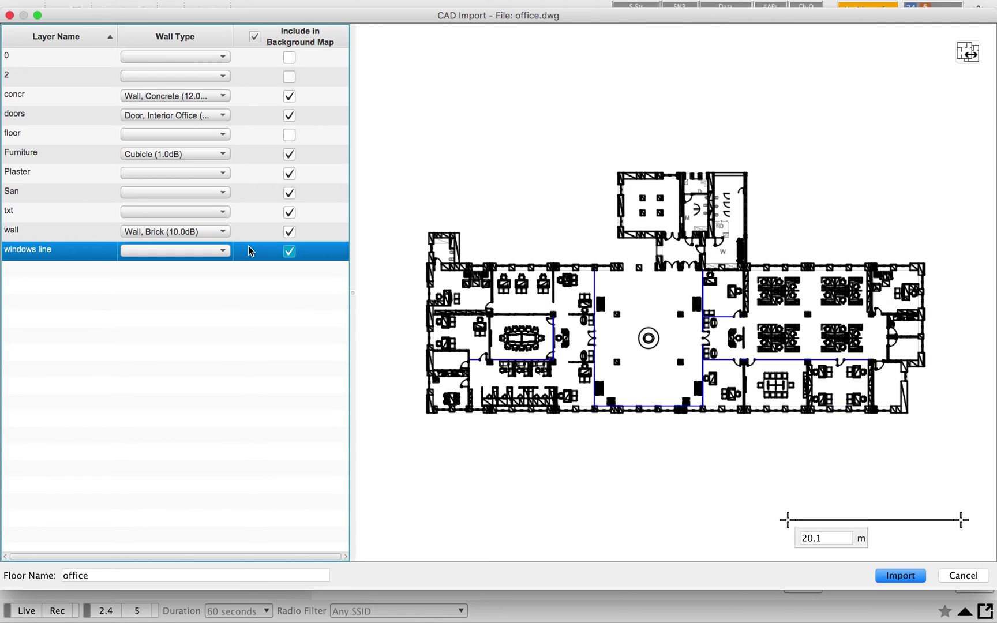
- Set the windows line layer to Window, Thick (3.0dB) and import office.dwg
scroll(671, 363, "up", 5)
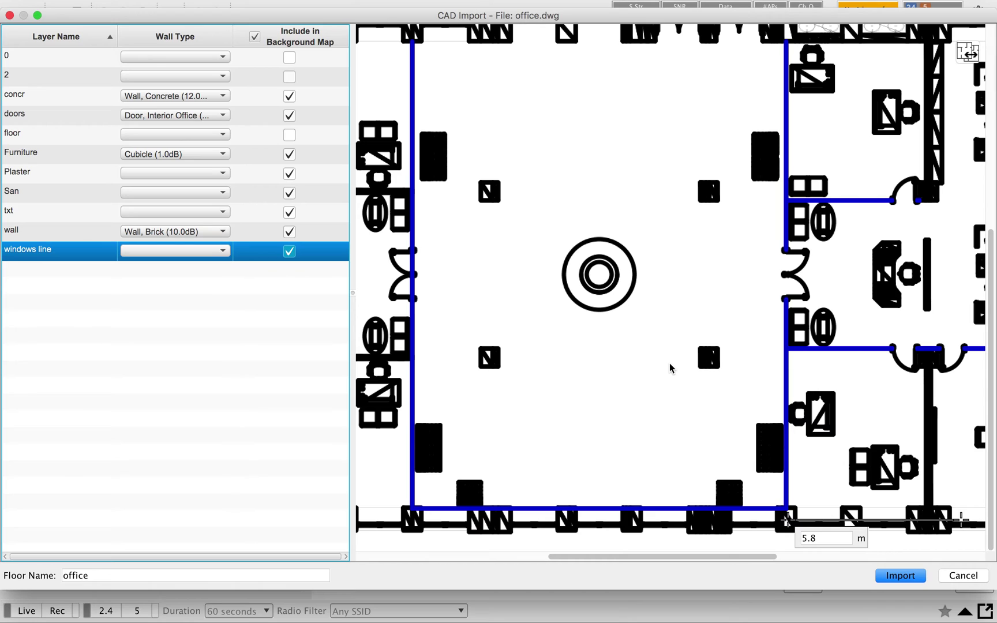
left_click(224, 252)
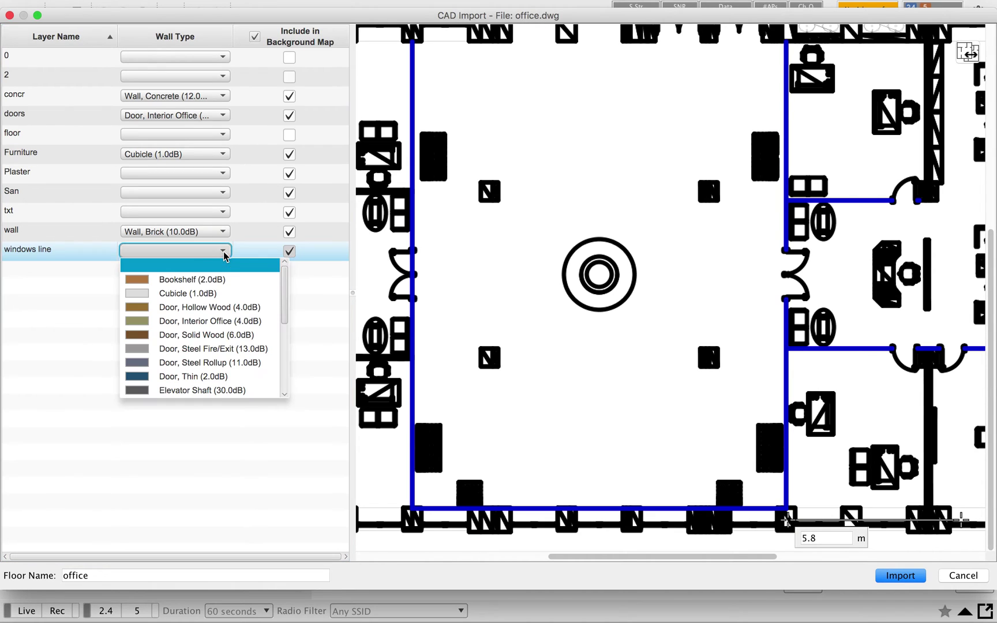
scroll(219, 384, "down", 10)
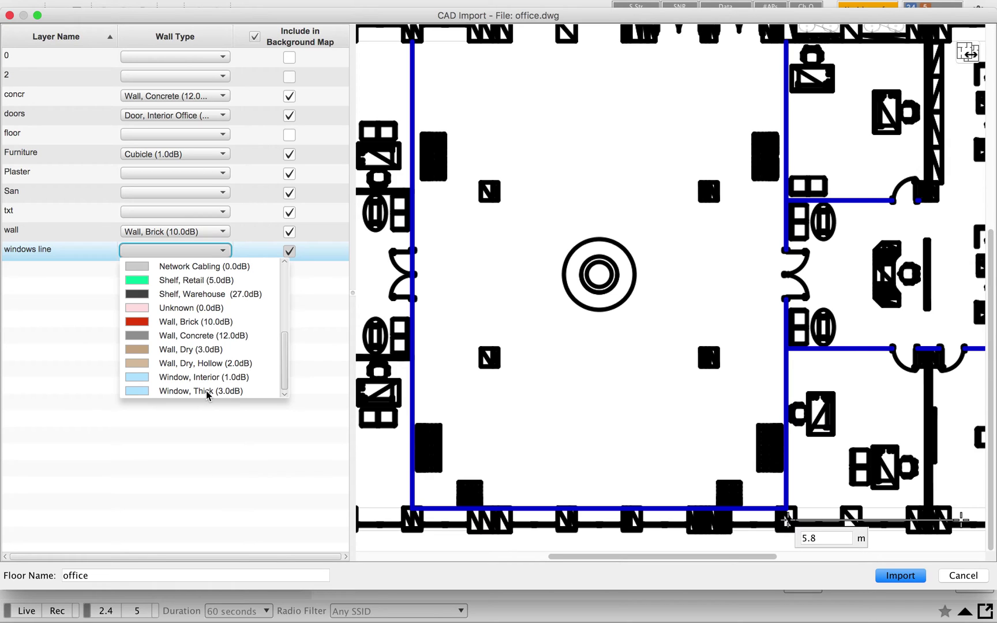
left_click(206, 390)
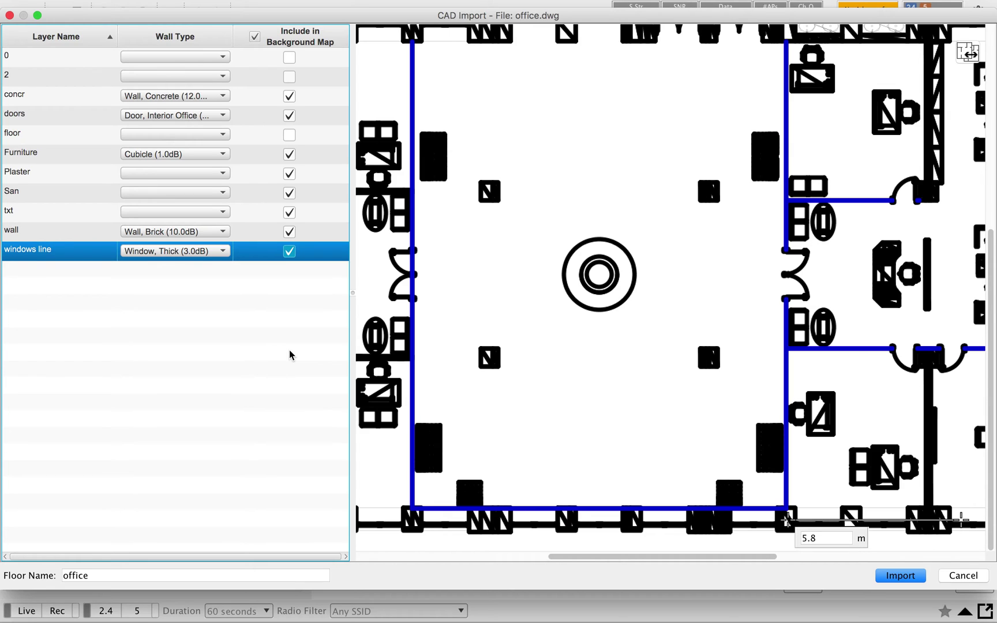
left_click(898, 576)
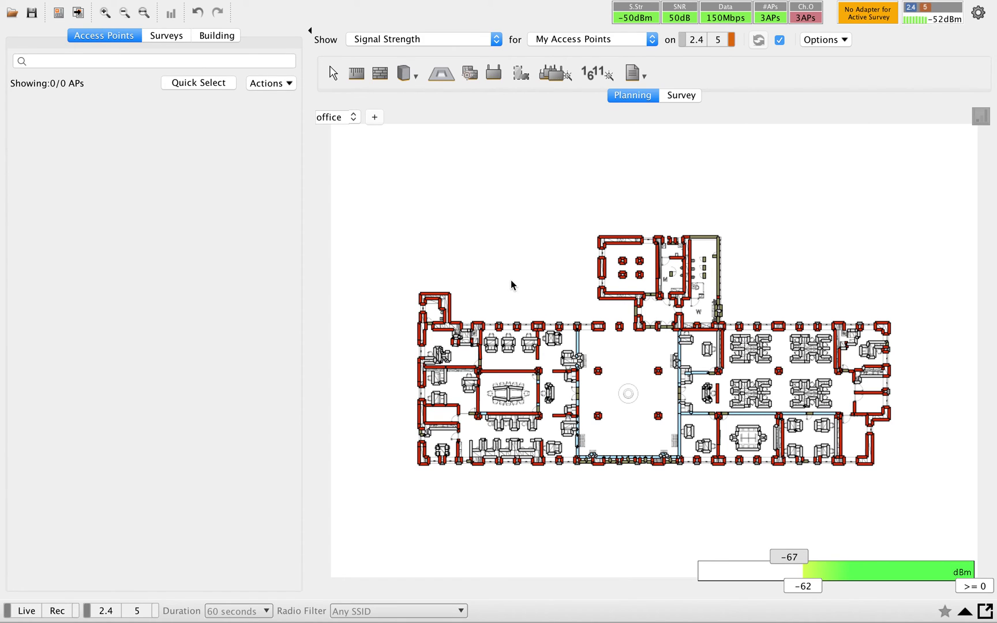
scroll(523, 284, "up", 3)
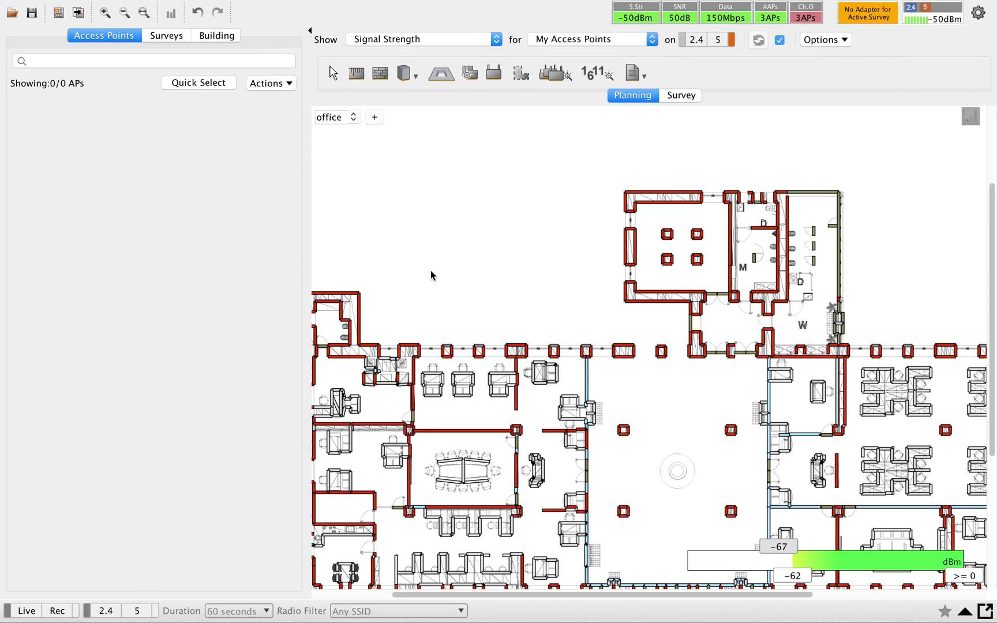
right_click(517, 473)
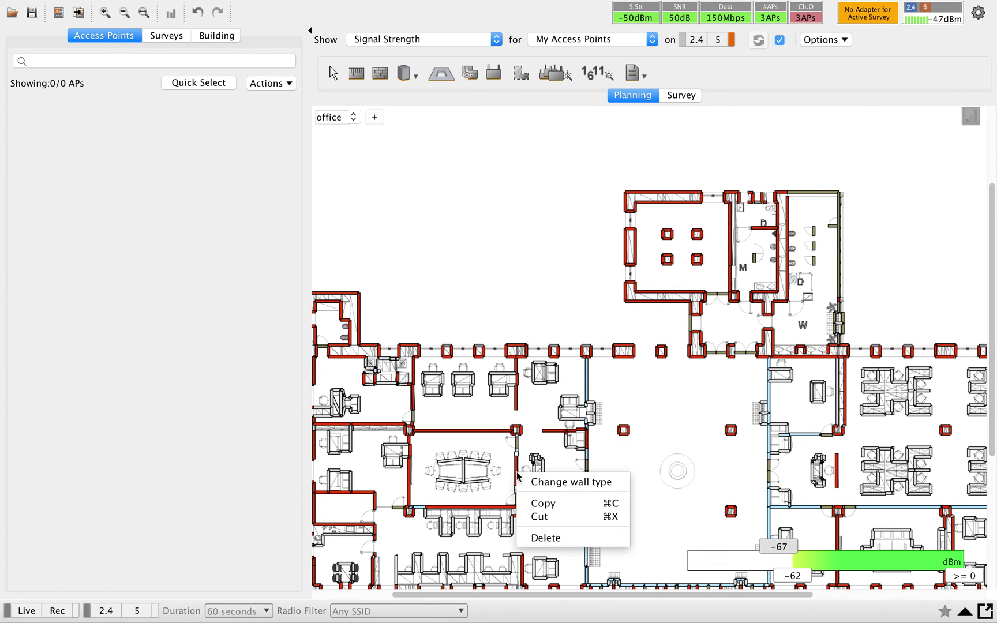
left_click(594, 485)
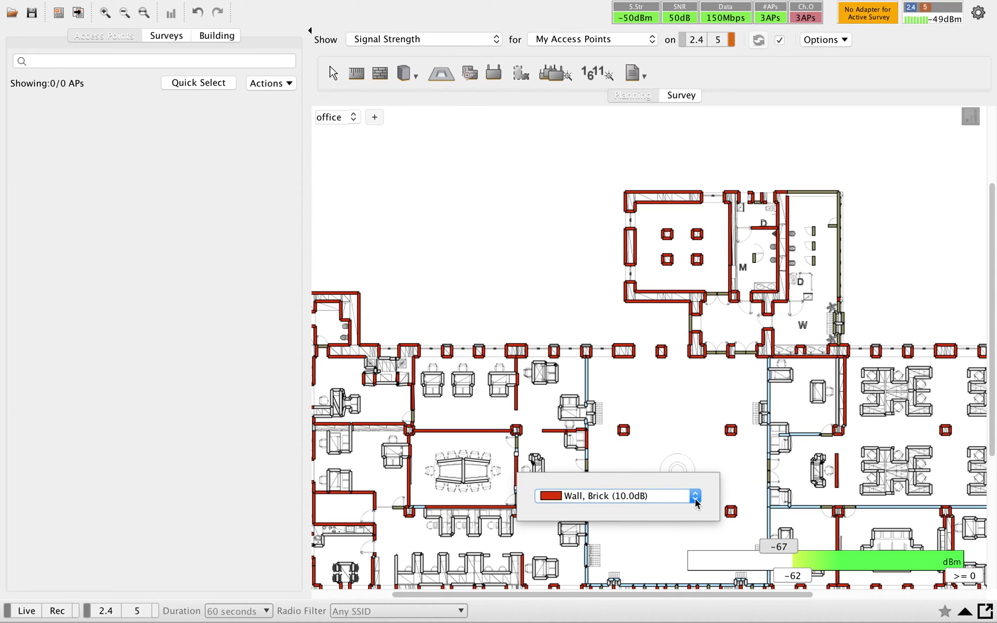
left_click(603, 356)
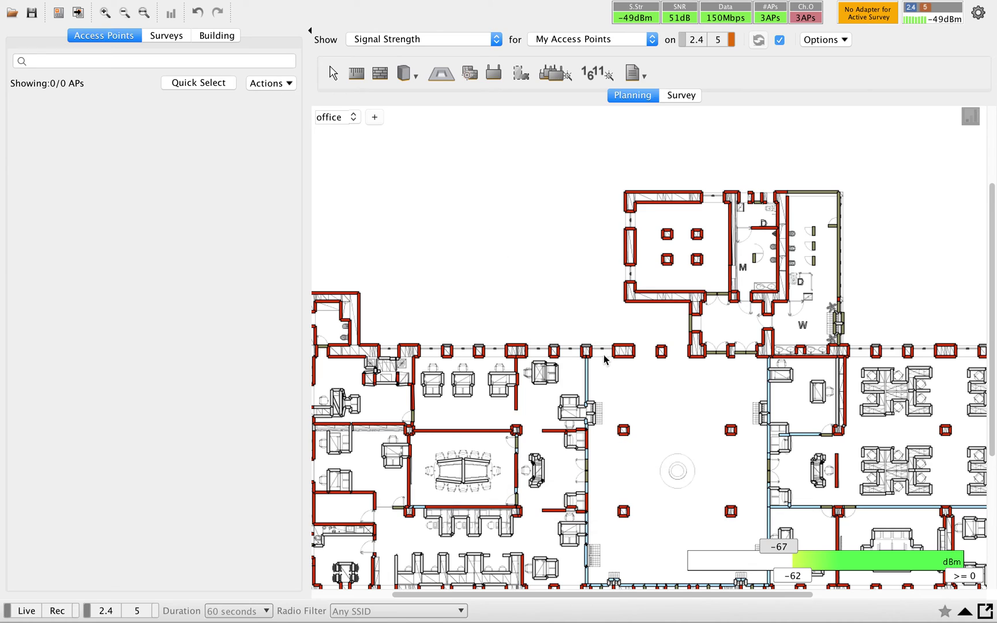
right_click(589, 381)
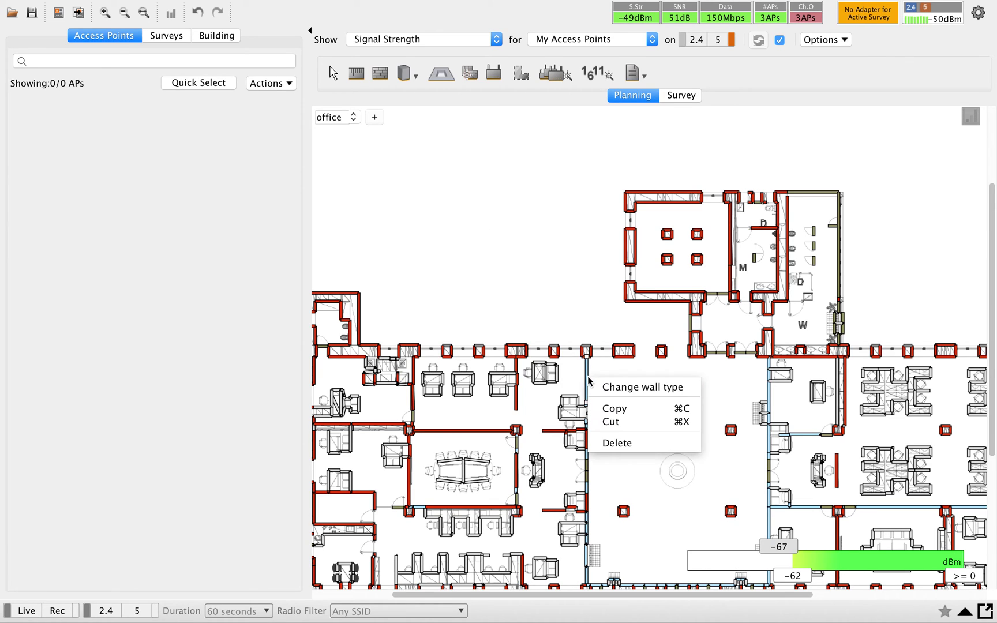
left_click(631, 386)
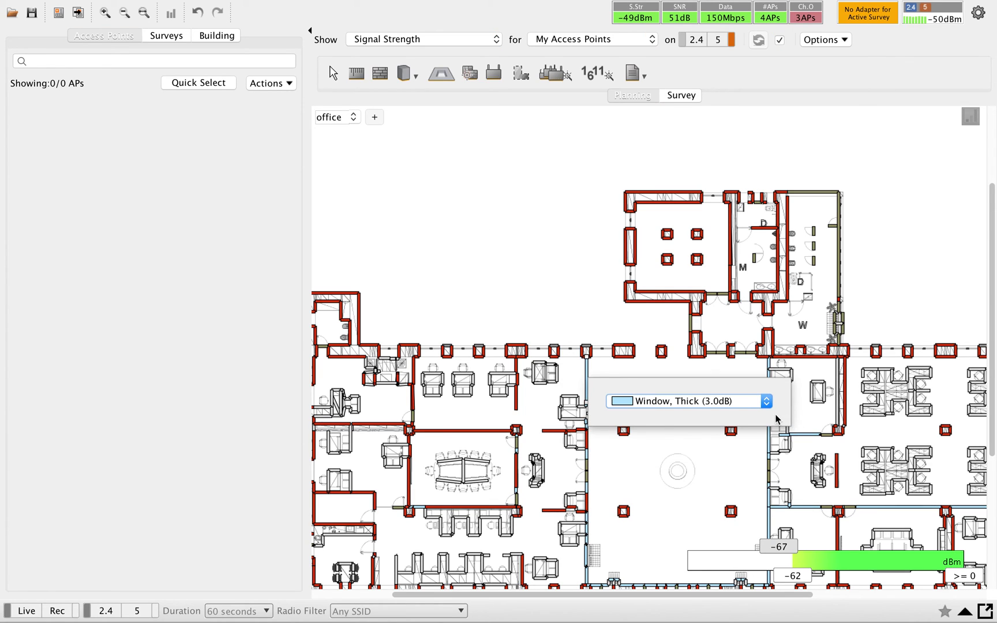
left_click(474, 236)
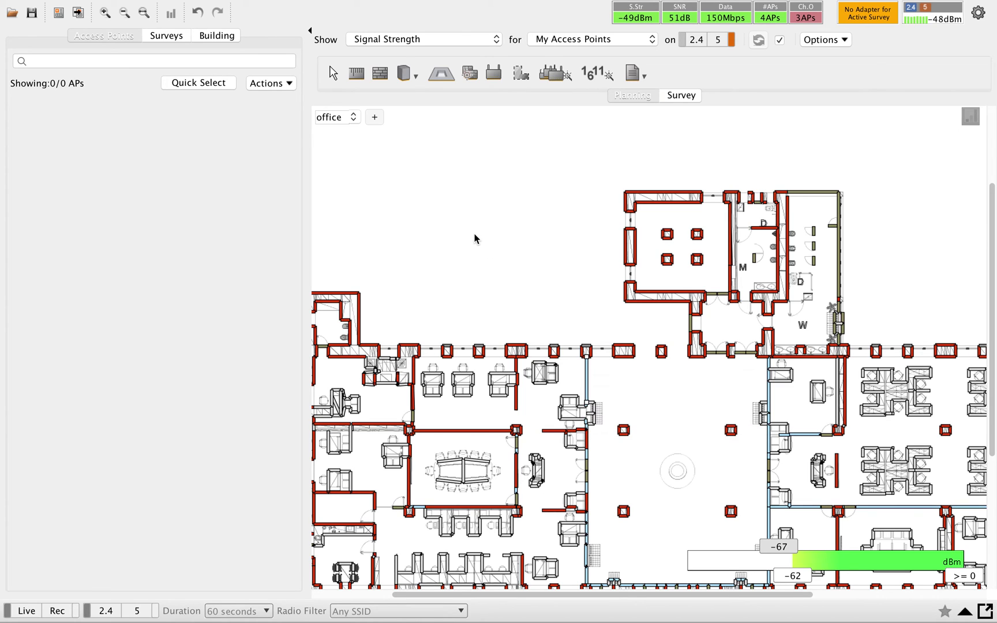
- Zoom in on the central open room and inspect the wall segments along its left side
scroll(638, 419, "down", 2)
scroll(637, 419, "down", 10)
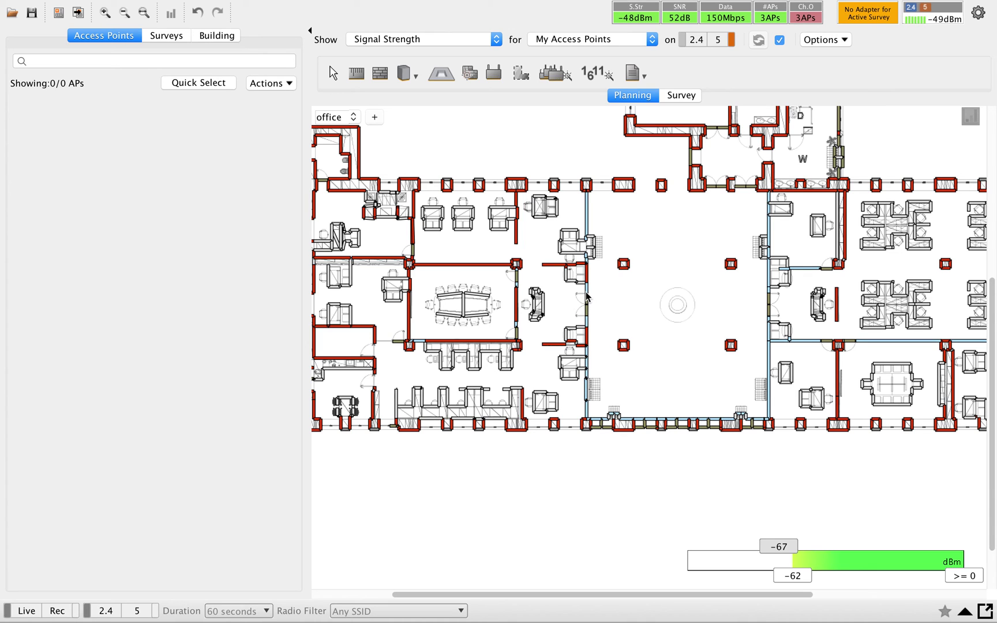
scroll(597, 303, "up", 5)
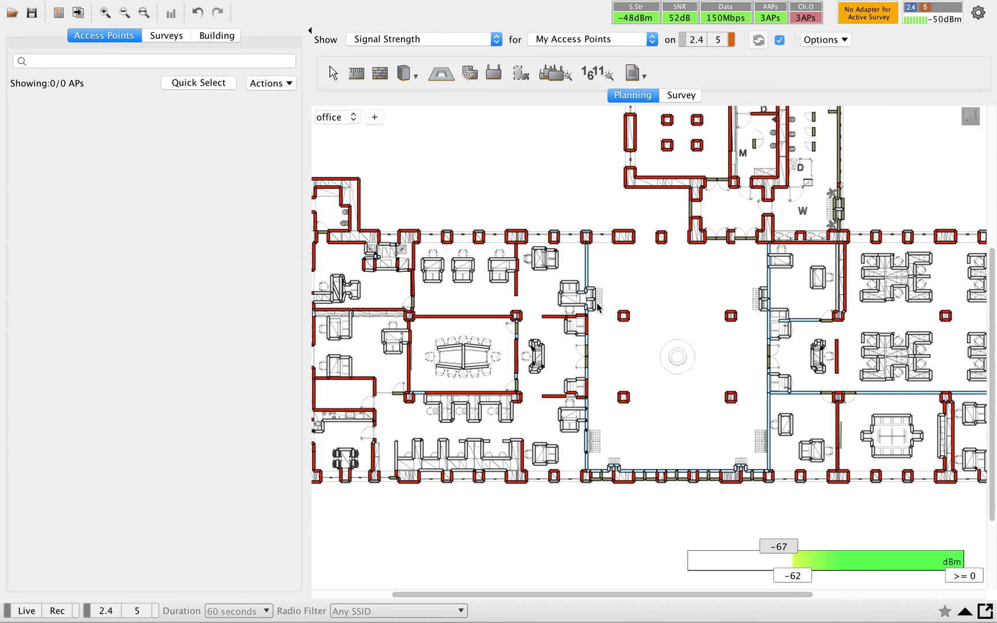
scroll(596, 303, "up", 6)
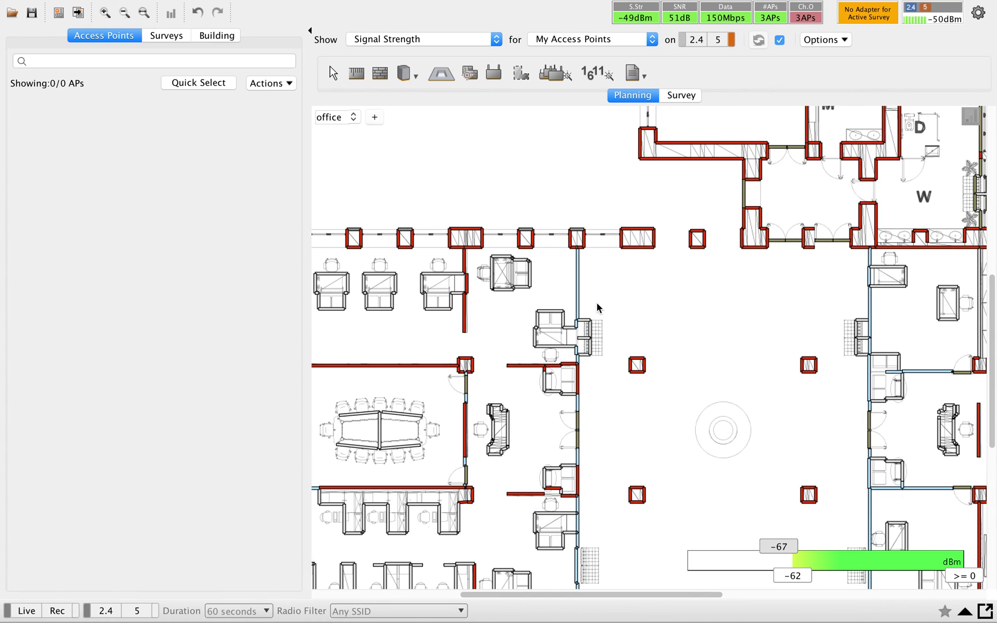
left_click(569, 443)
left_click(571, 469)
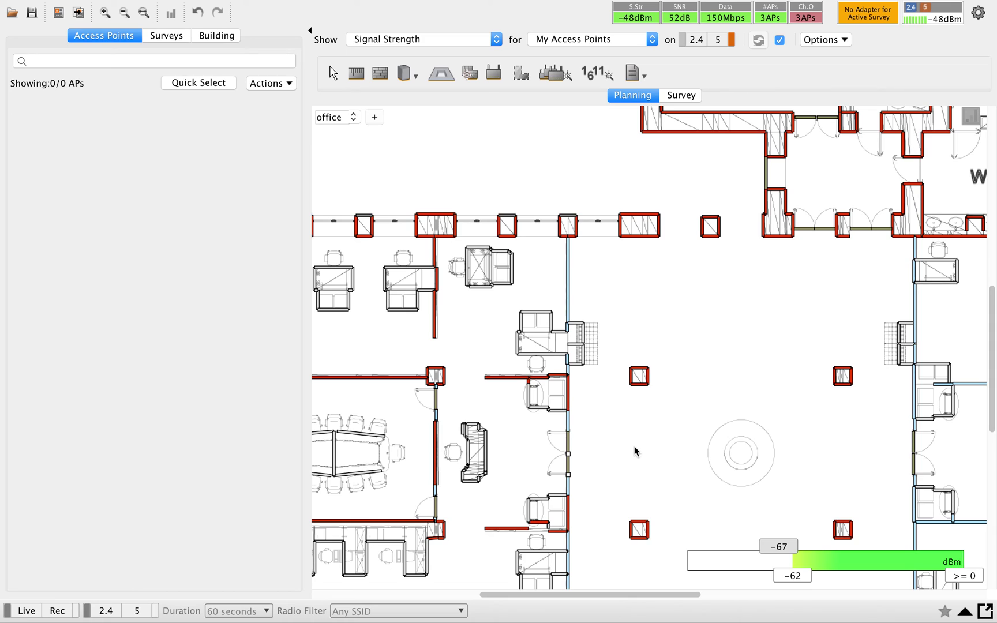
left_click(381, 75)
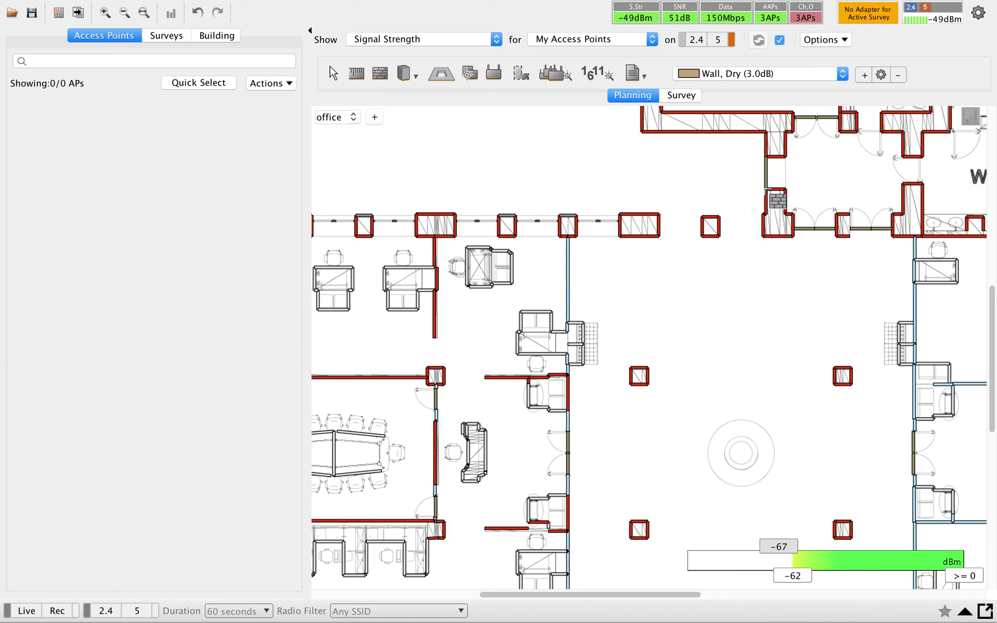
- Browse the available wall types and open the Wall, Dry (3.0dB) type's settings
left_click(842, 74)
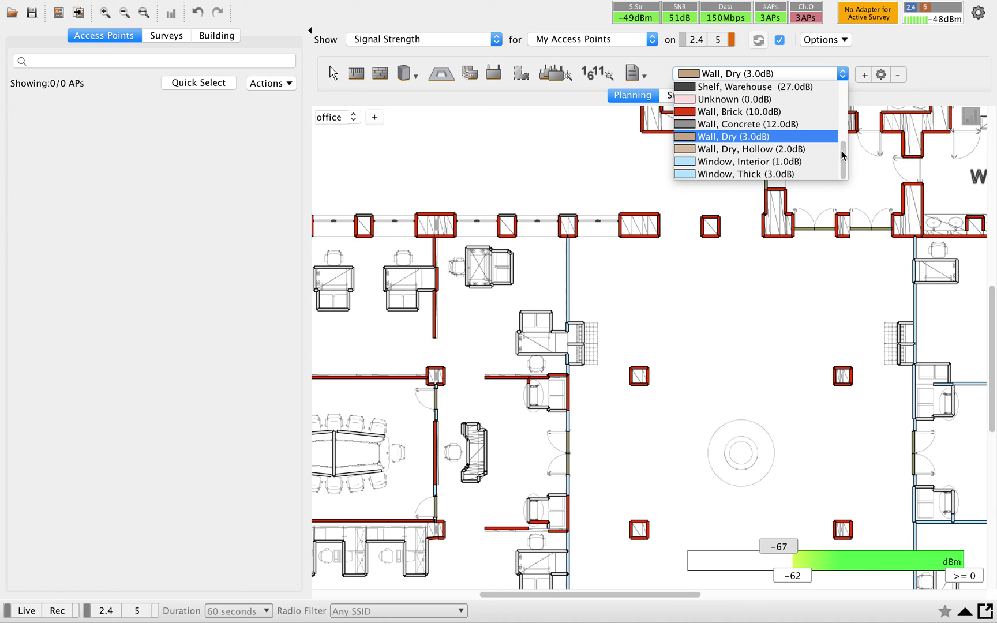
left_click_drag(843, 161, 855, 95)
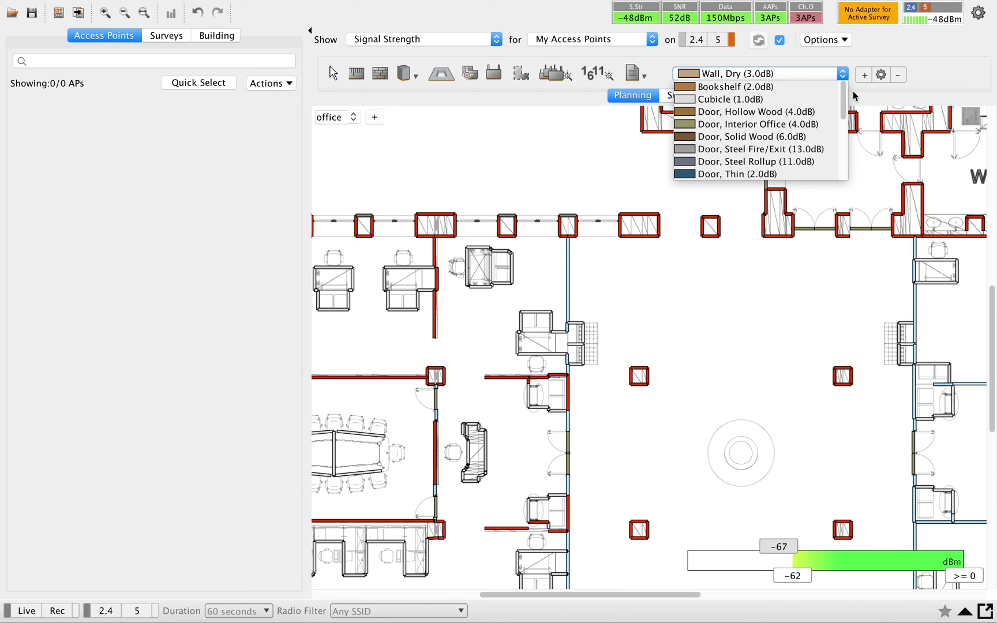
left_click(844, 97)
left_click_drag(843, 97, 846, 173)
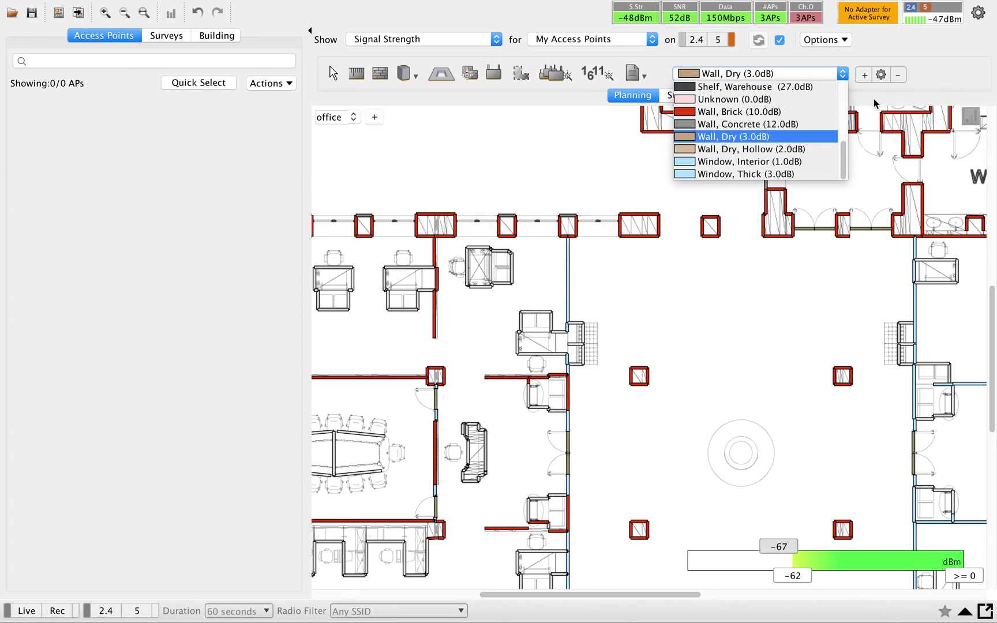
left_click(881, 75)
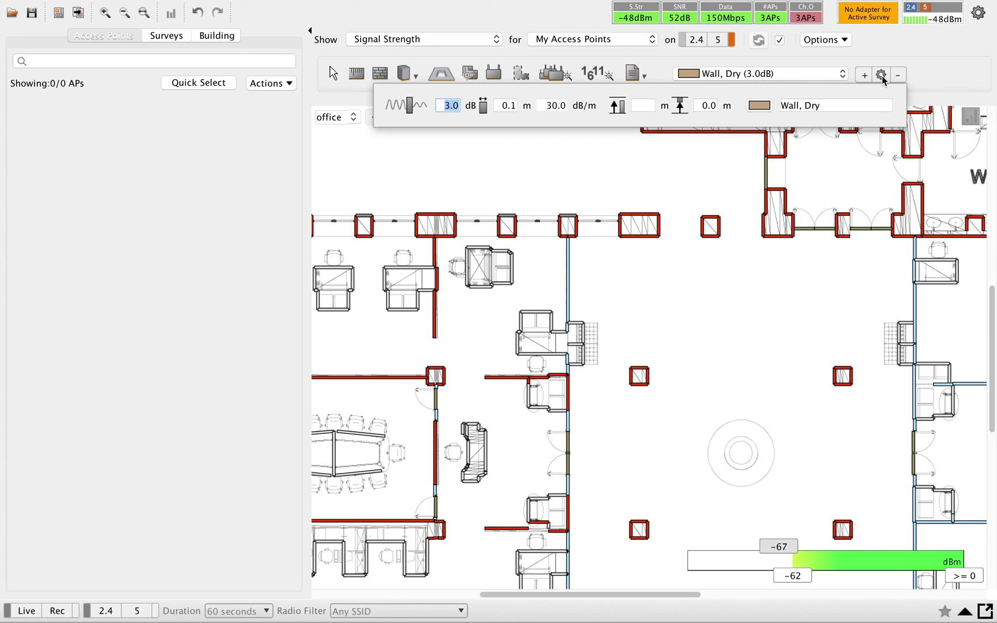
- Rename the wall type to 'Thin Dry Wall' with 1.0 dB attenuation
left_click_drag(830, 102, 779, 102)
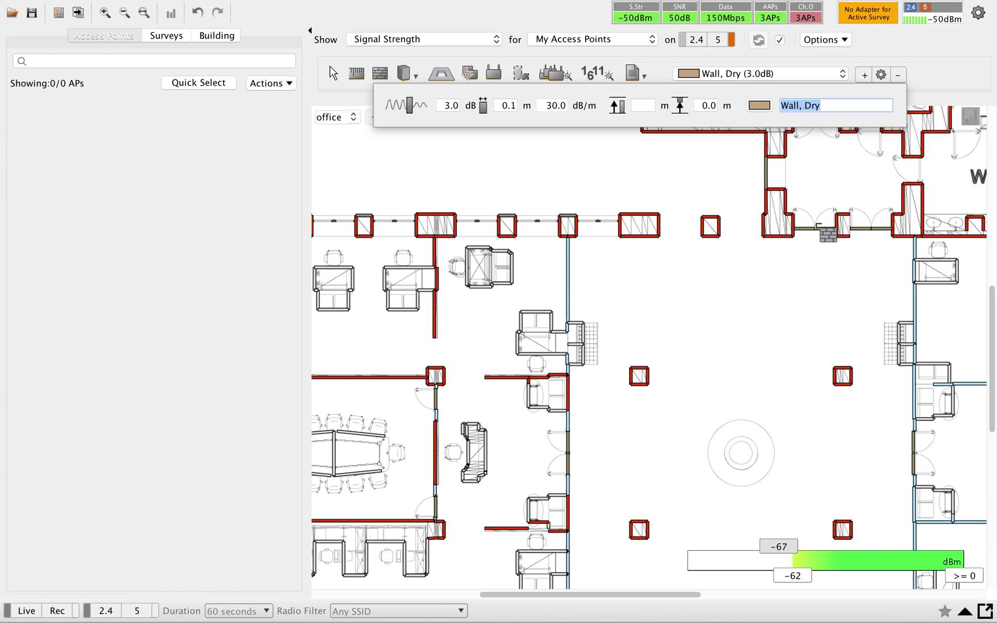
type("Thin Dry Wall")
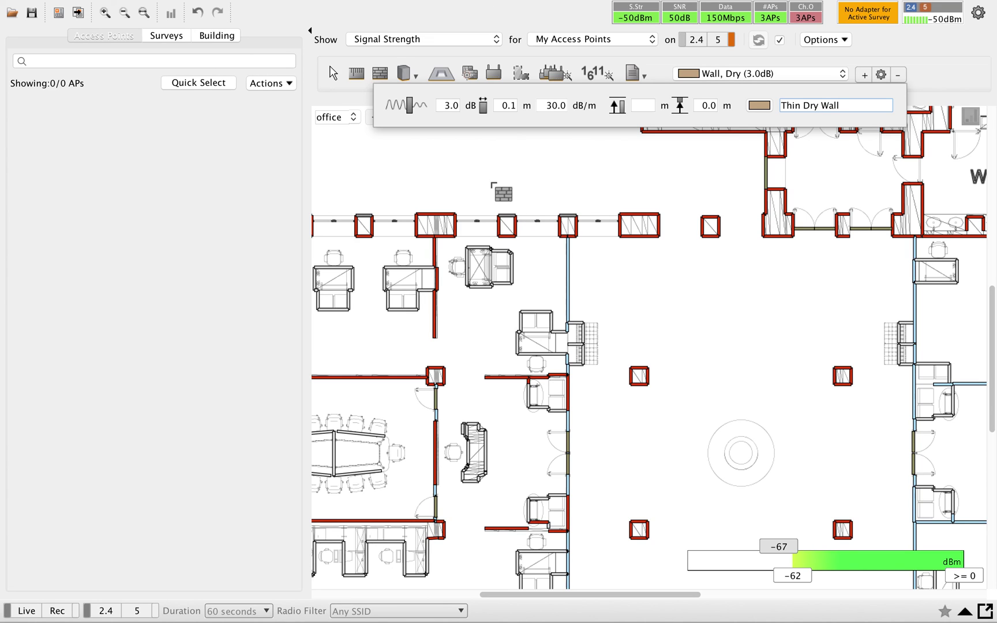
left_click(449, 106)
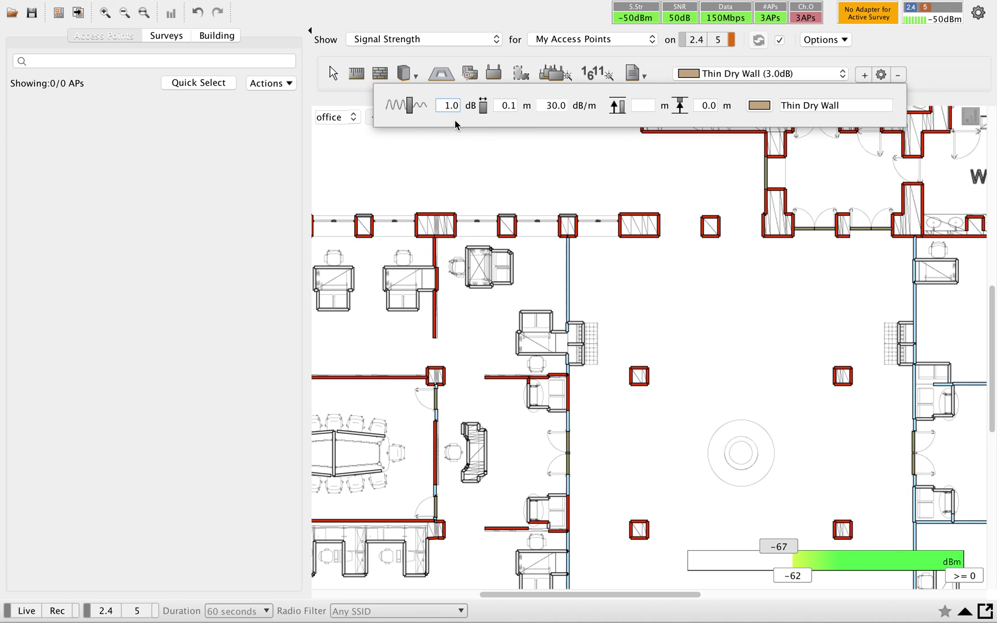
key("Return")
left_click(843, 74)
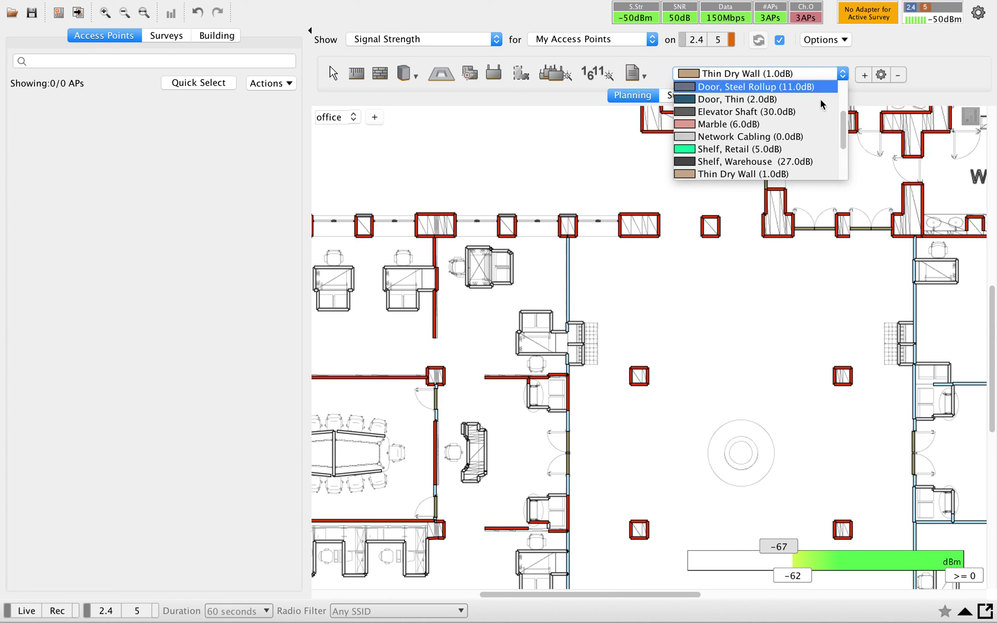
- Confirm Thin Dry Wall (1.0dB) is listed among the wall types and close the list
scroll(811, 176, "down", 2)
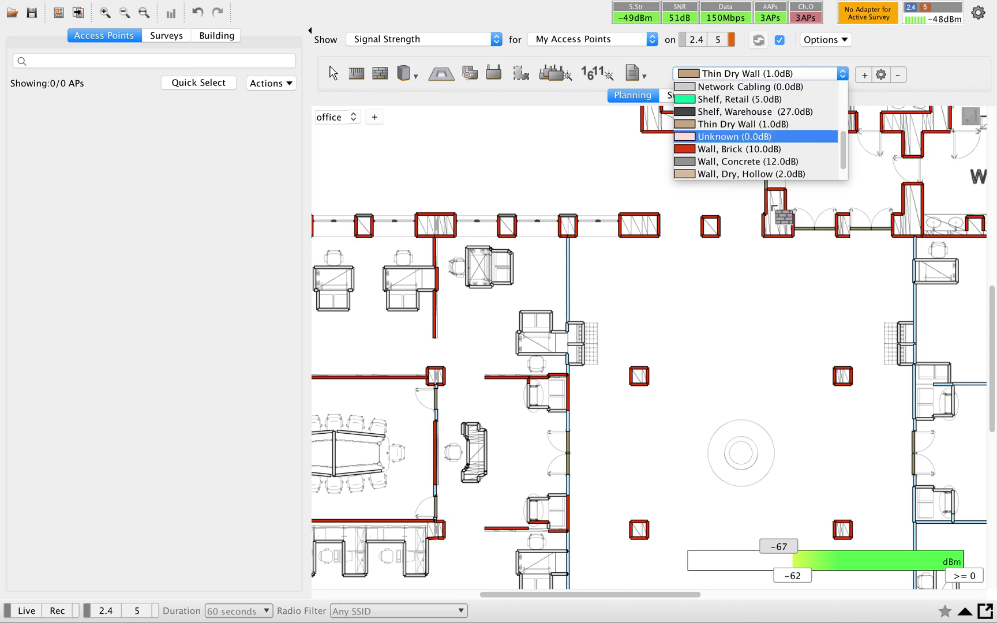
left_click(333, 73)
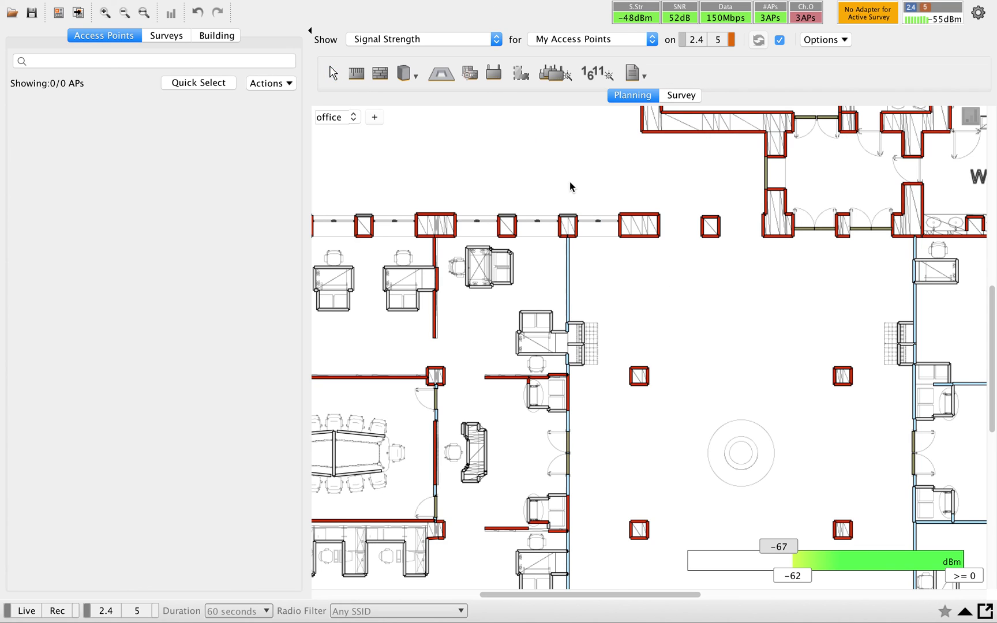